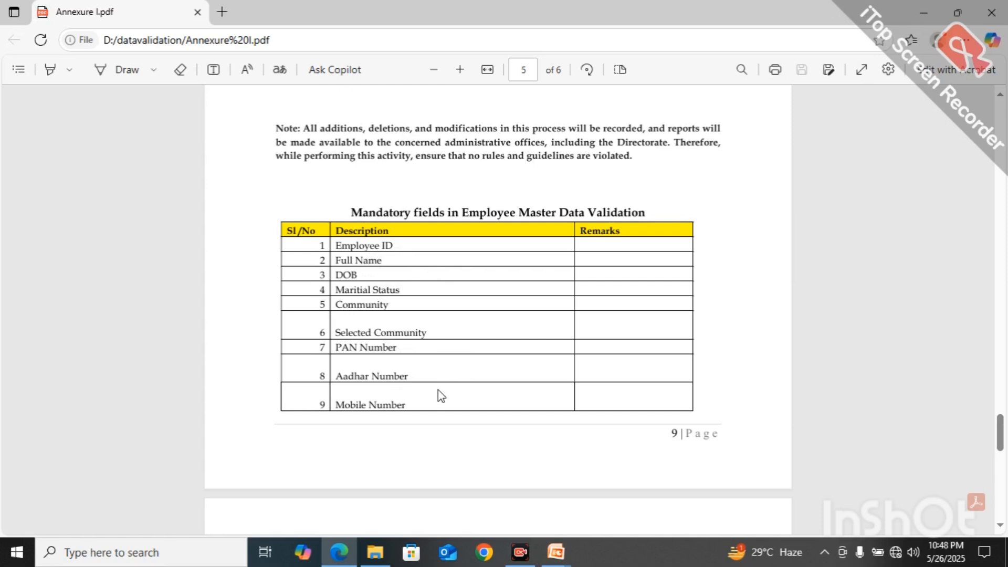
# Step: Scroll Annexure I.pdf to page 6 to read mandatory fields rows 10–29, ending at Grade pay
pyautogui.scroll(-6, 438, 391)
pyautogui.scroll(-1, 438, 392)
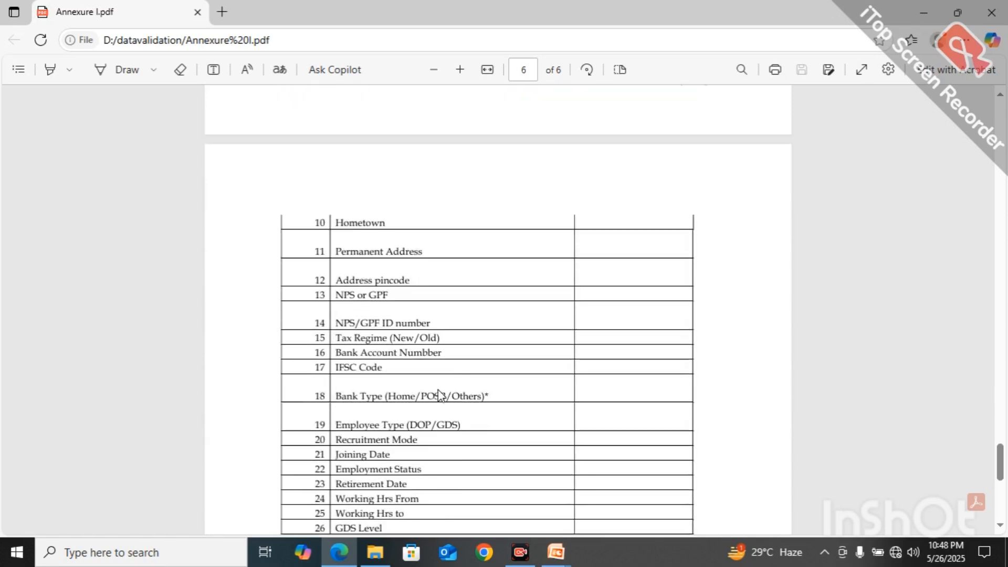
pyautogui.scroll(-1, 439, 395)
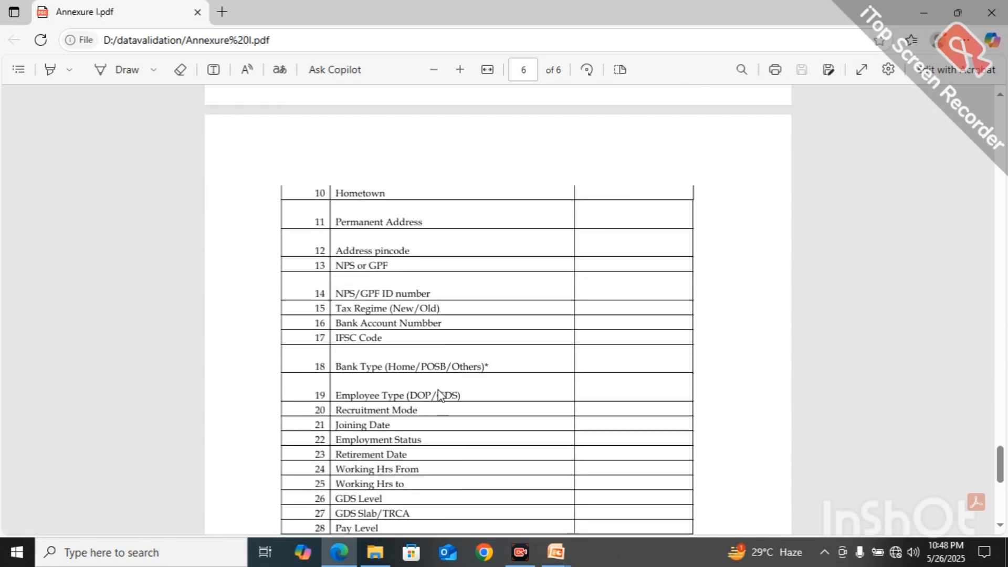
pyautogui.scroll(-1, 439, 395)
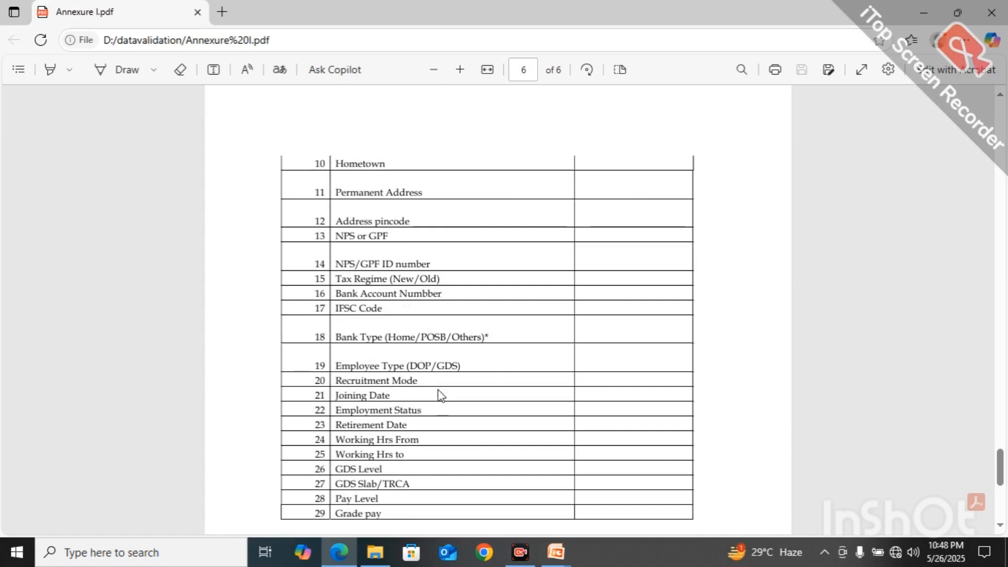
pyautogui.scroll(-1, 439, 395)
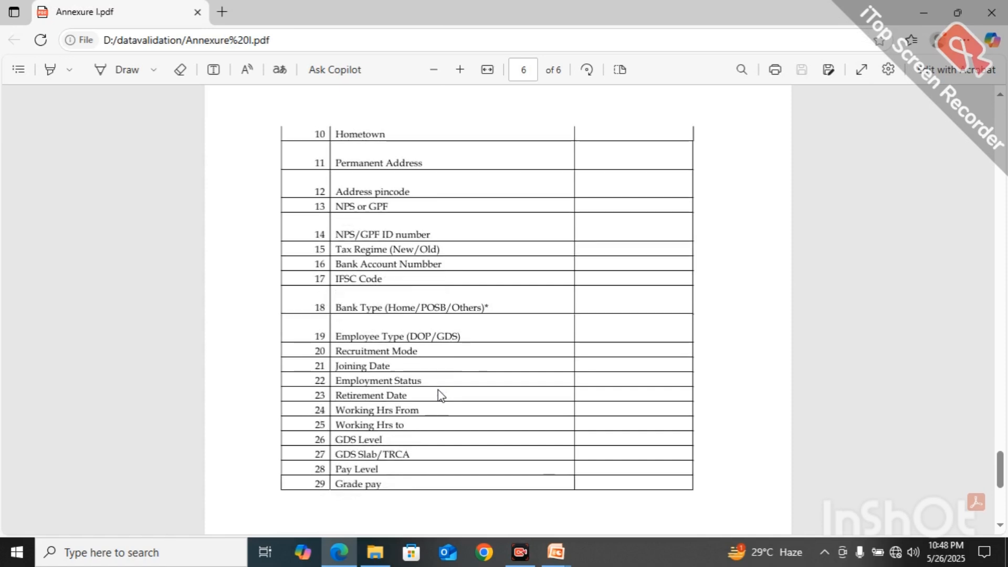
pyautogui.scroll(-1, 439, 395)
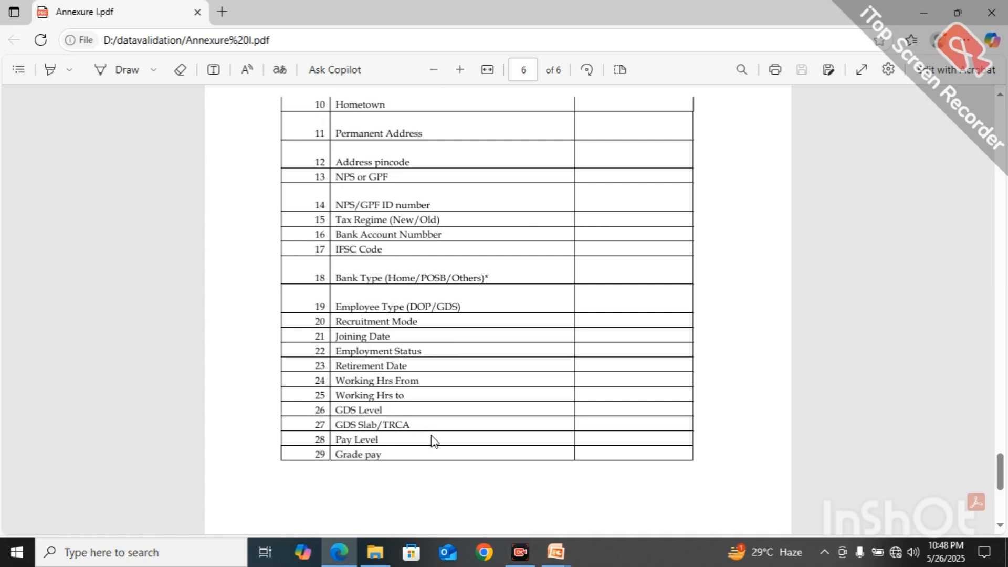
pyautogui.scroll(-1, 433, 441)
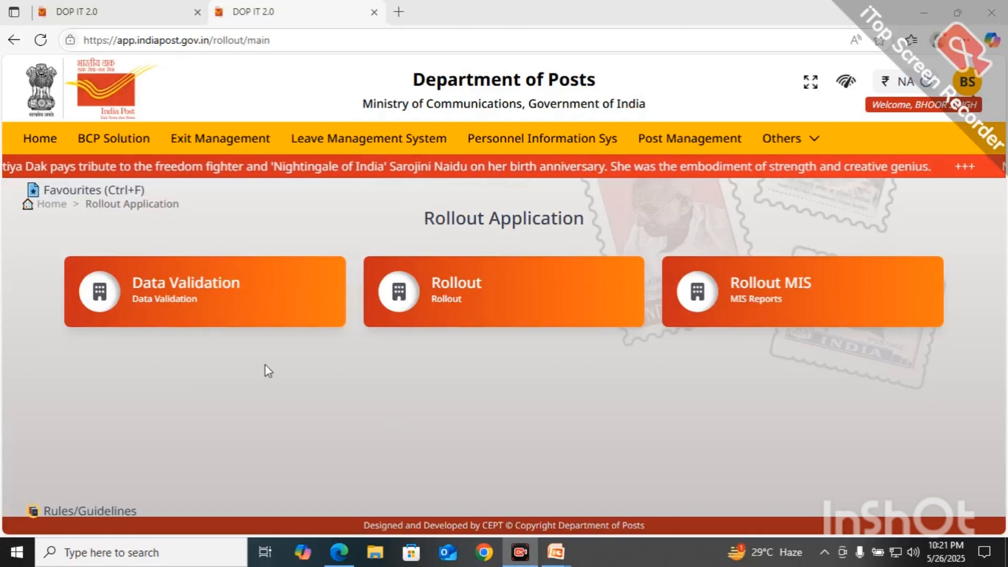
# Step: Launch the Data Validation module, search offices for 'garhmu' and select Garhmukteshwar SO
pyautogui.click(189, 310)
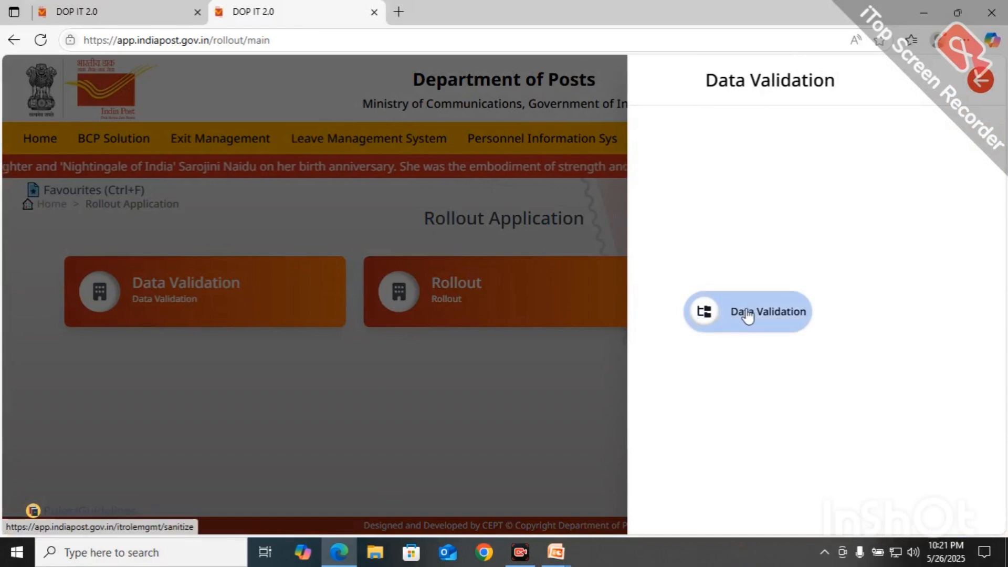
pyautogui.click(748, 313)
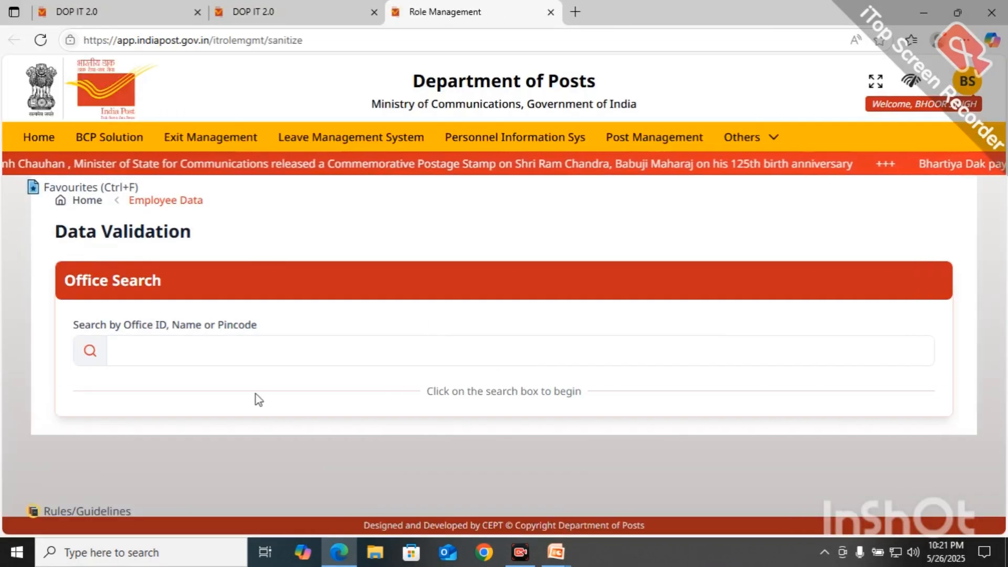
pyautogui.click(246, 349)
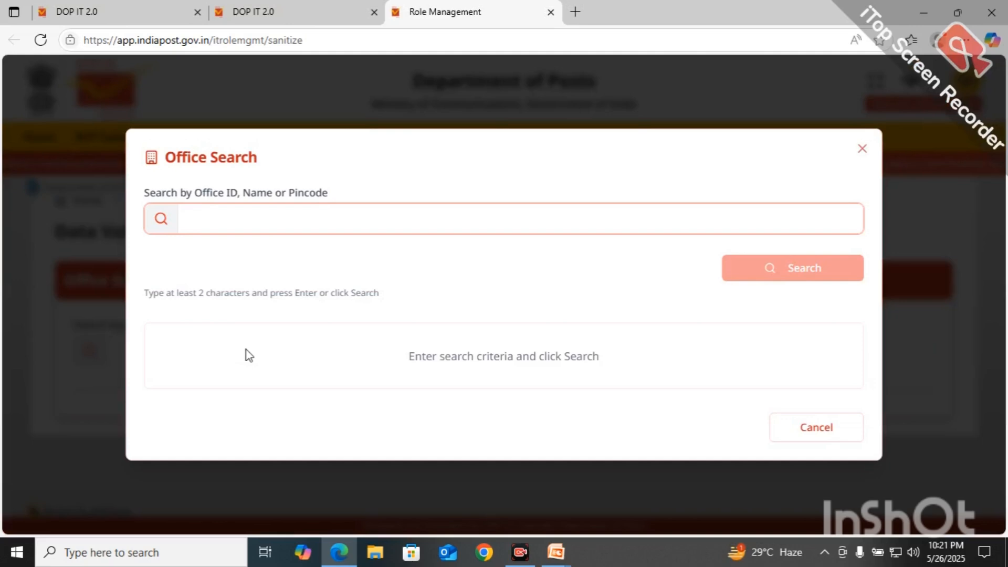
pyautogui.write('garhmu')
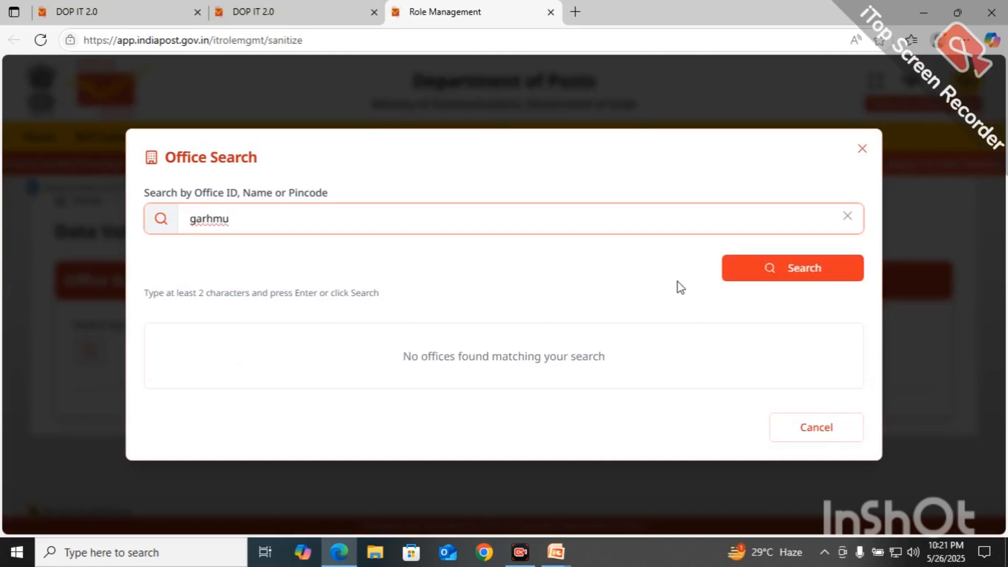
pyautogui.click(824, 274)
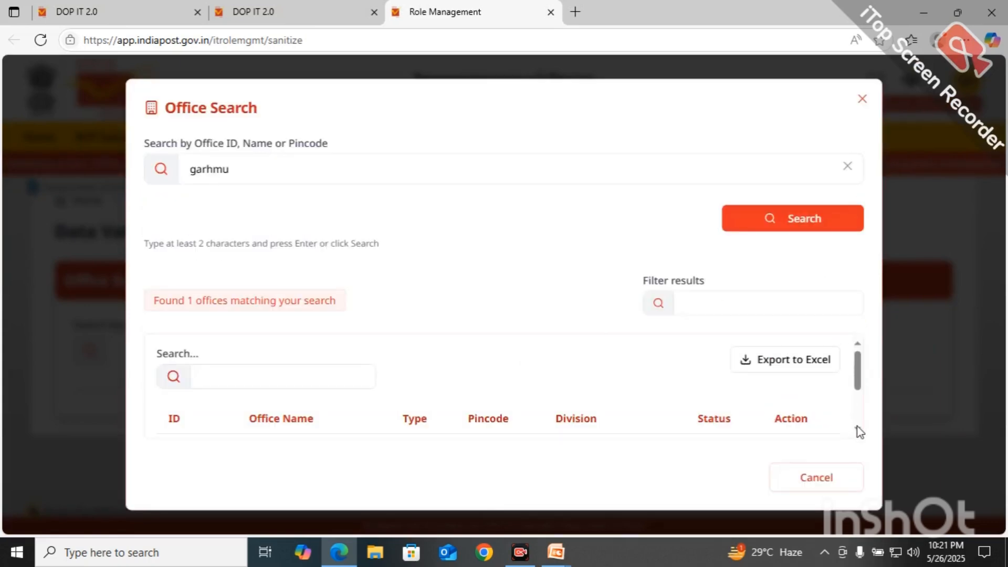
pyautogui.scroll(-3, 857, 420)
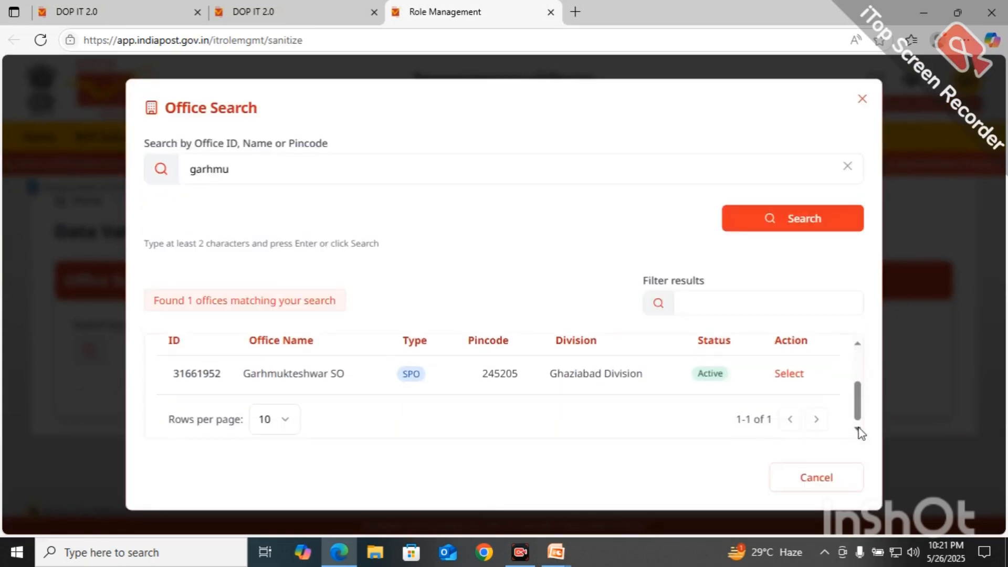
pyautogui.click(209, 369)
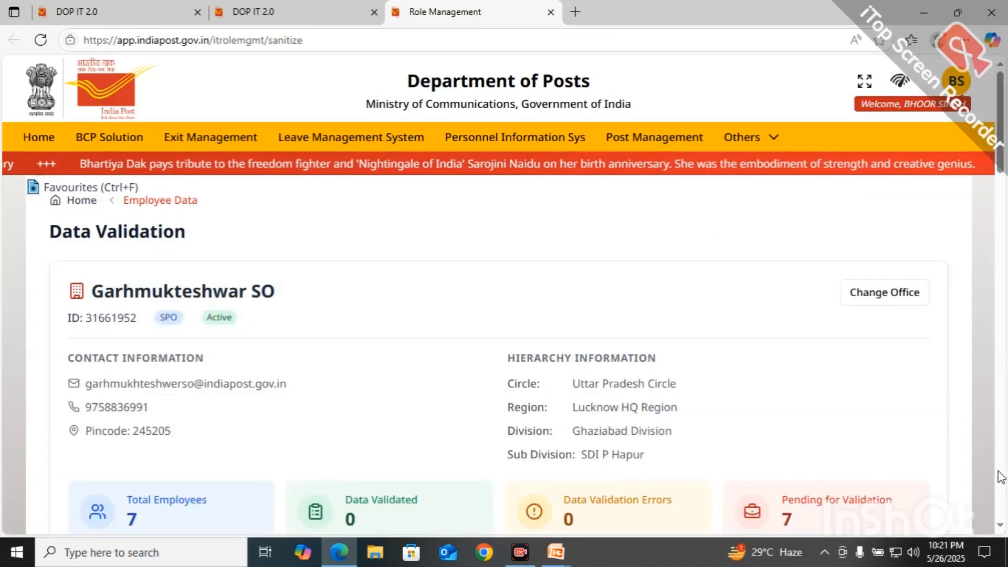
# Step: Review the Cadre Verification posts and consolidation summary, then edit post 30605025's cadre
pyautogui.scroll(-6, 1001, 477)
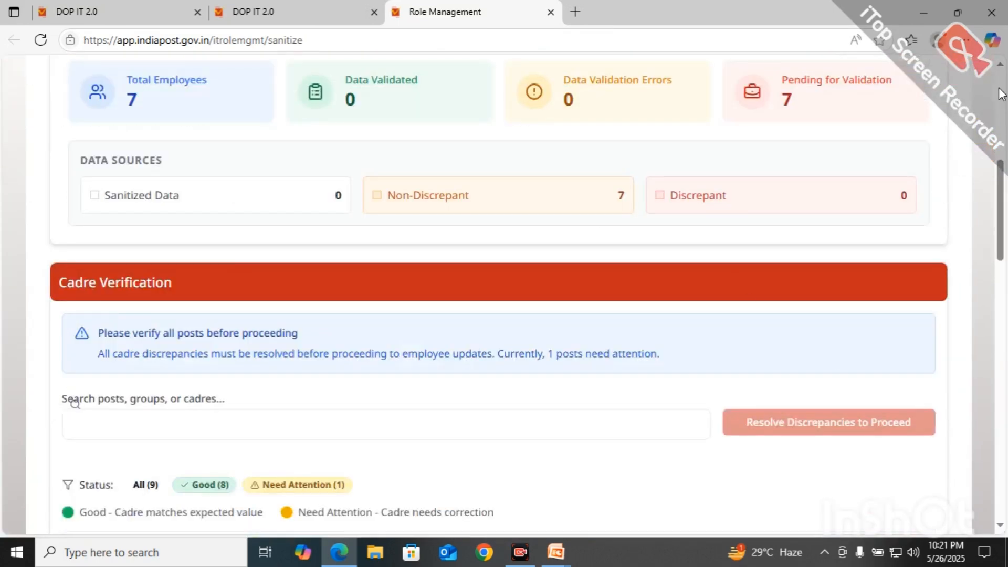
pyautogui.scroll(3, 1000, 71)
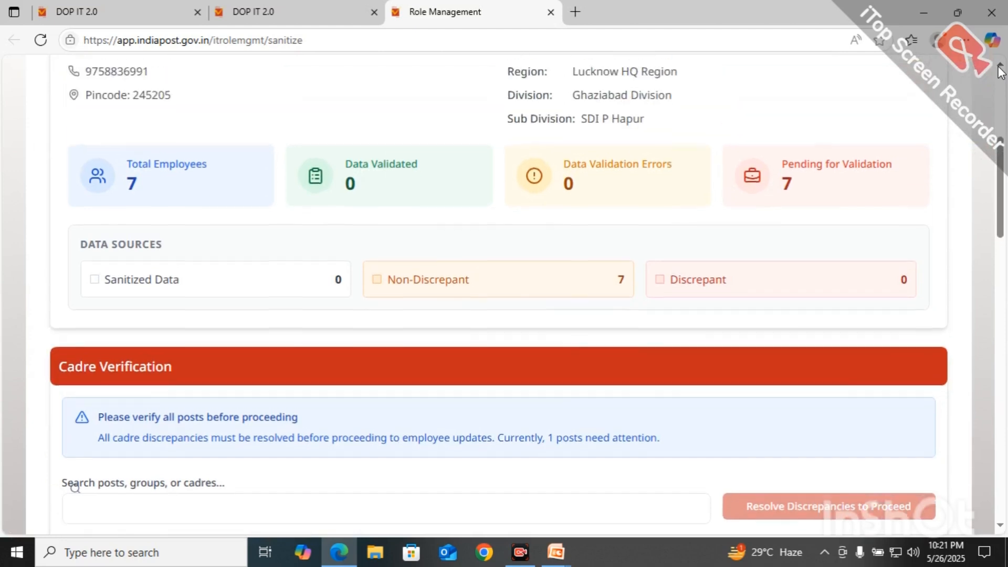
pyautogui.click(999, 67)
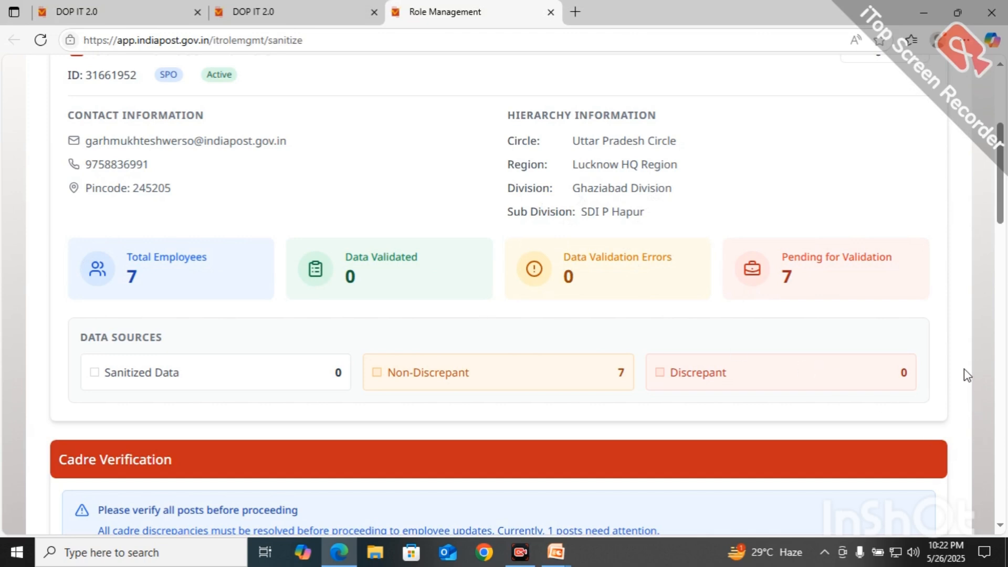
pyautogui.scroll(-6, 966, 373)
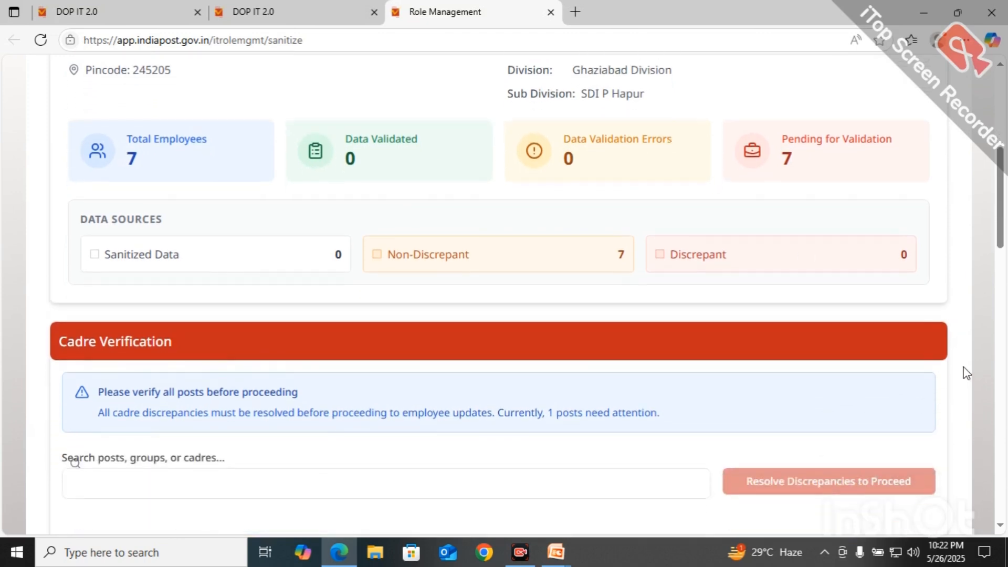
pyautogui.scroll(-4, 966, 373)
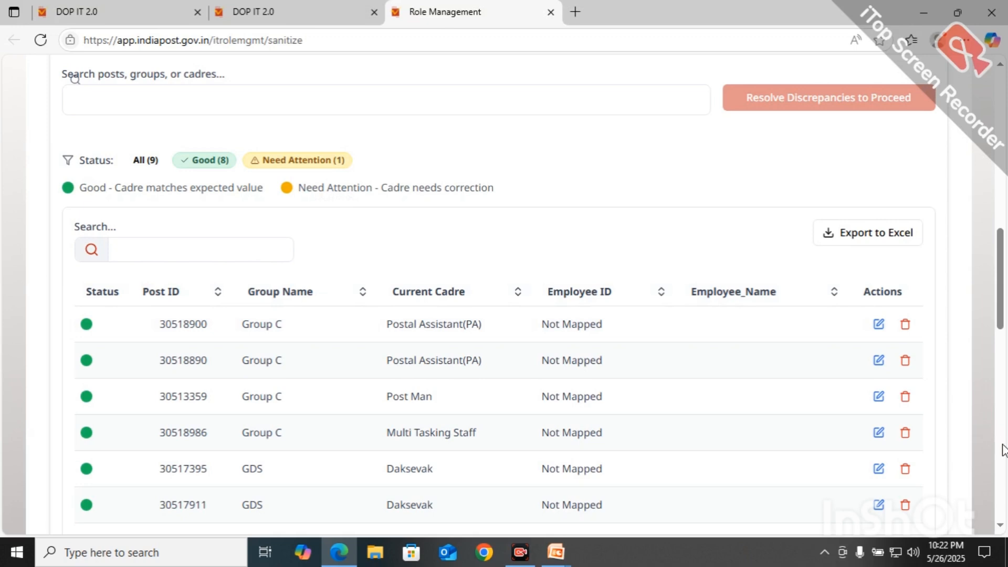
pyautogui.scroll(-6, 985, 429)
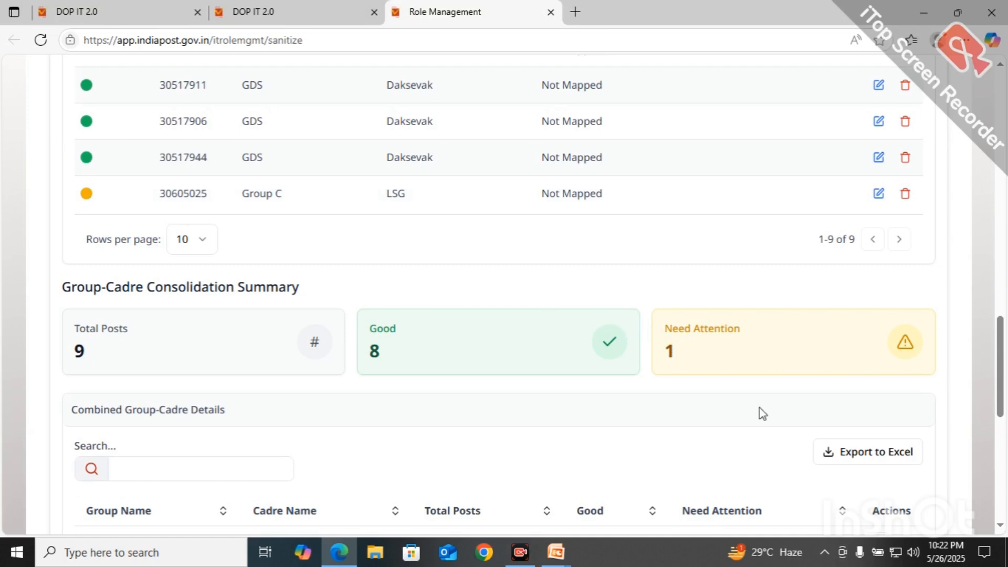
pyautogui.click(880, 195)
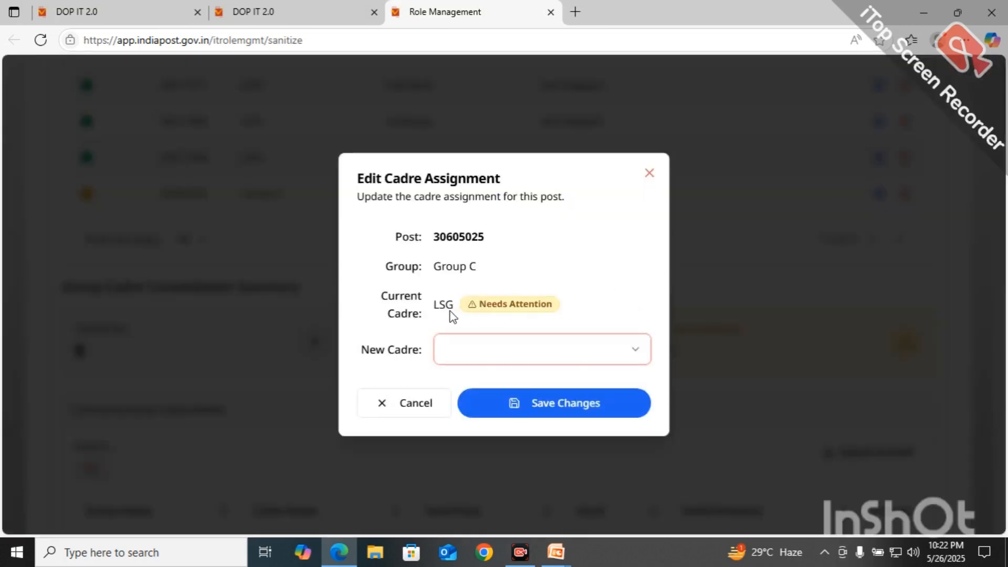
# Step: Set post 30605025's new cadre to PA LSG, replacing W.C. Gr. I, and save
pyautogui.click(525, 354)
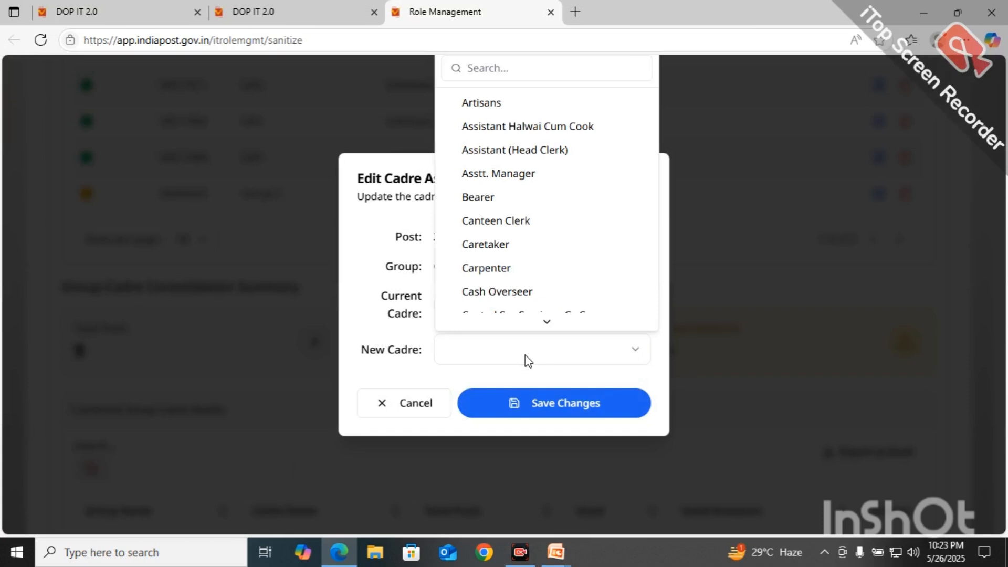
pyautogui.scroll(-5, 525, 355)
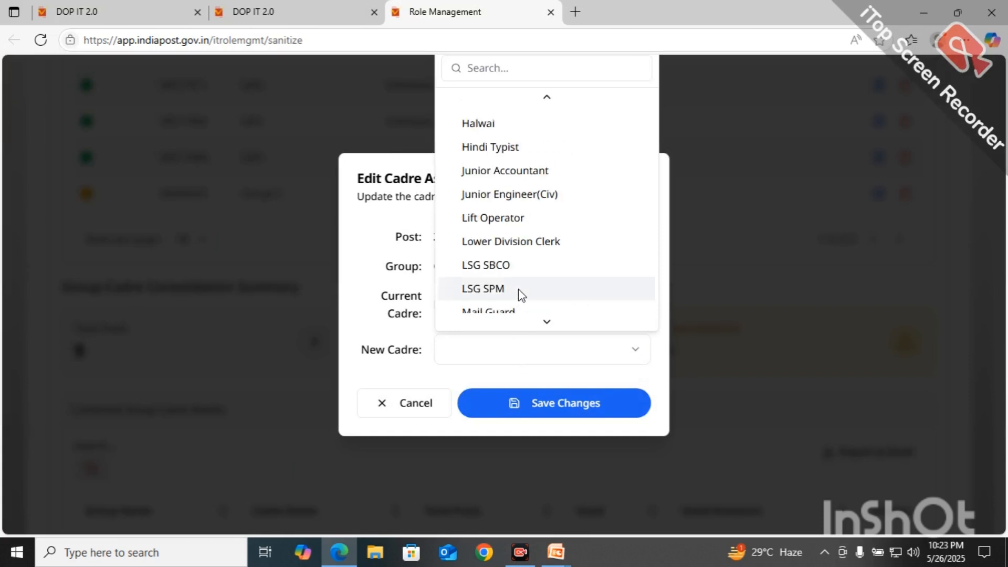
pyautogui.moveTo(552, 323)
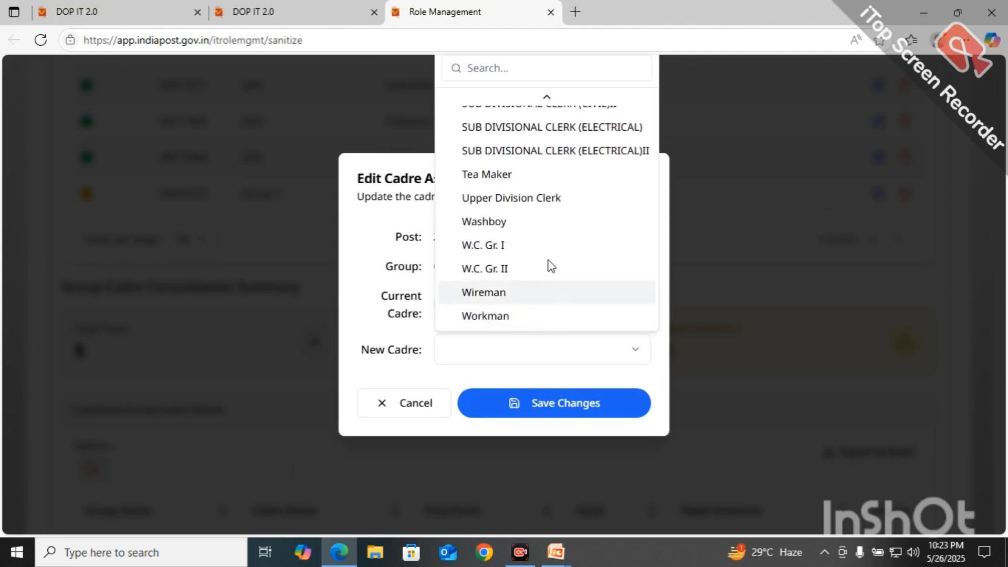
pyautogui.click(552, 251)
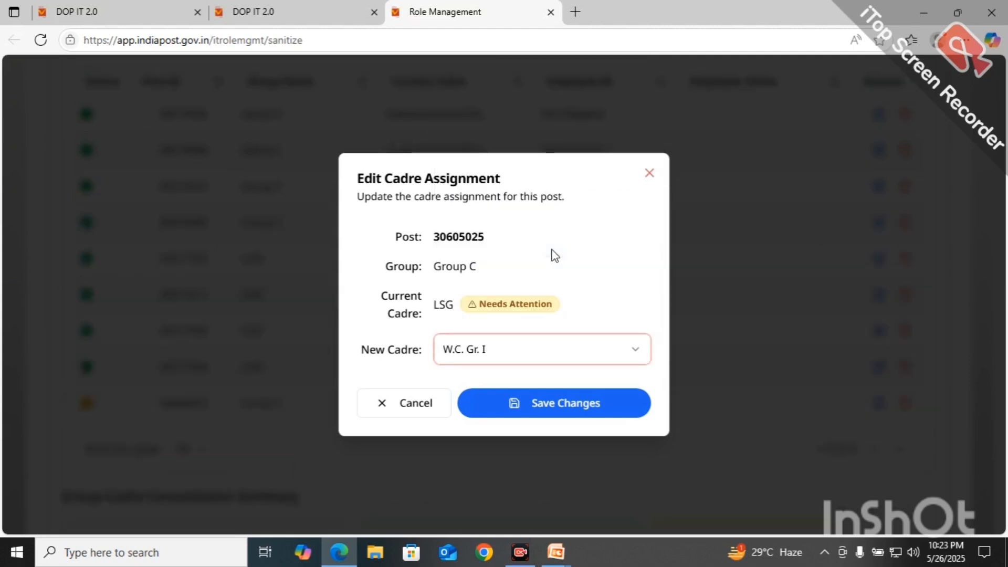
pyautogui.click(506, 349)
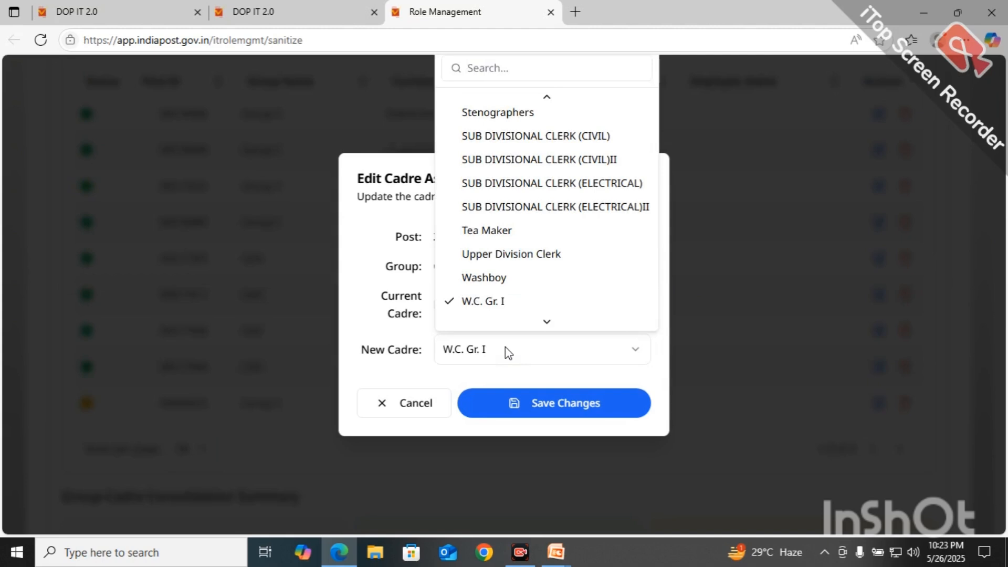
pyautogui.scroll(6, 504, 346)
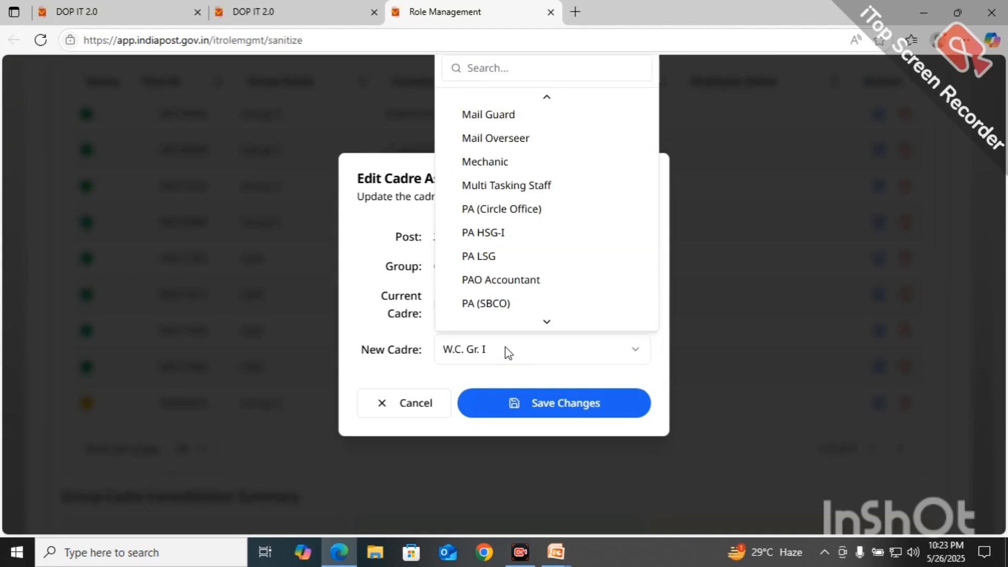
pyautogui.scroll(-3, 505, 346)
pyautogui.scroll(2, 505, 347)
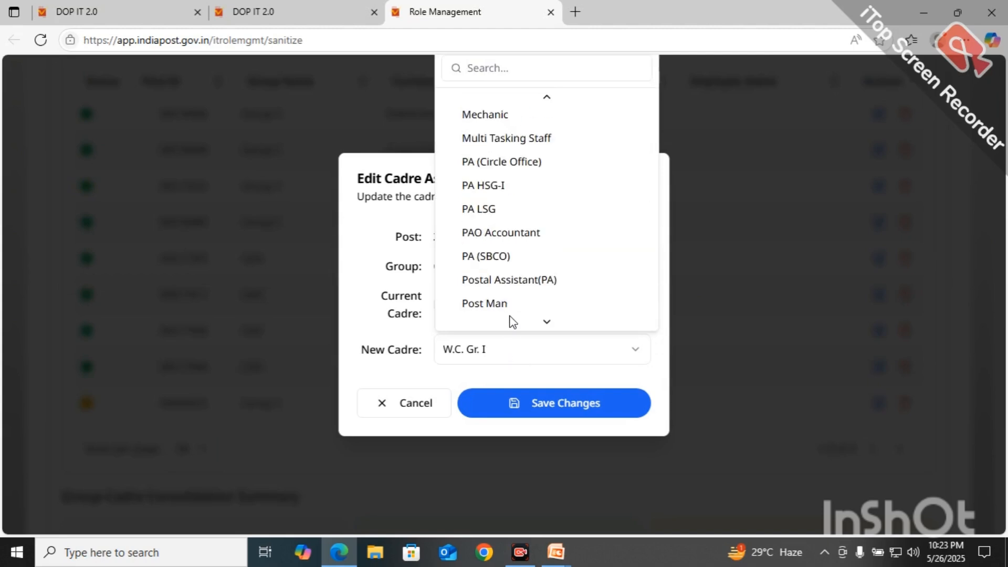
pyautogui.click(489, 213)
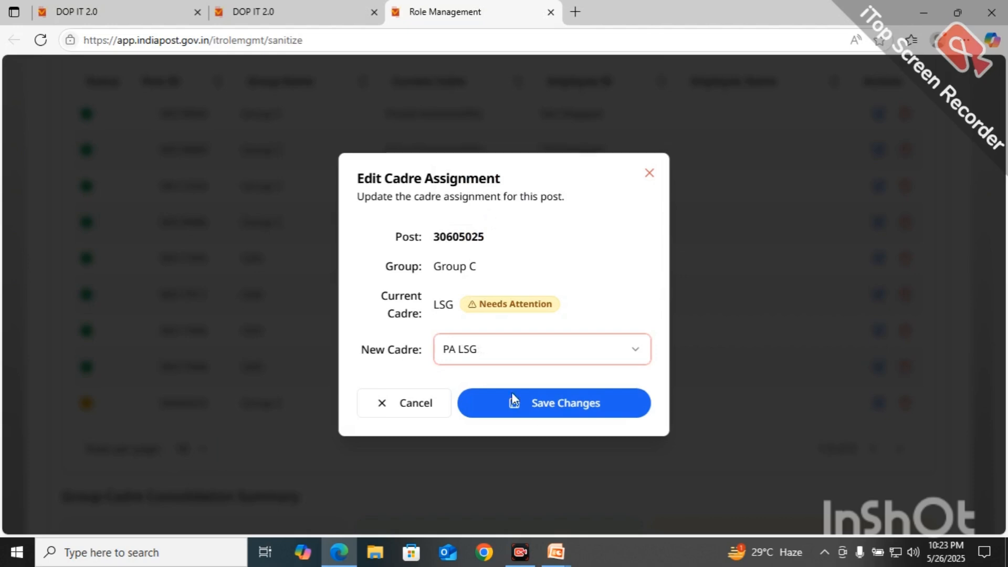
pyautogui.click(568, 408)
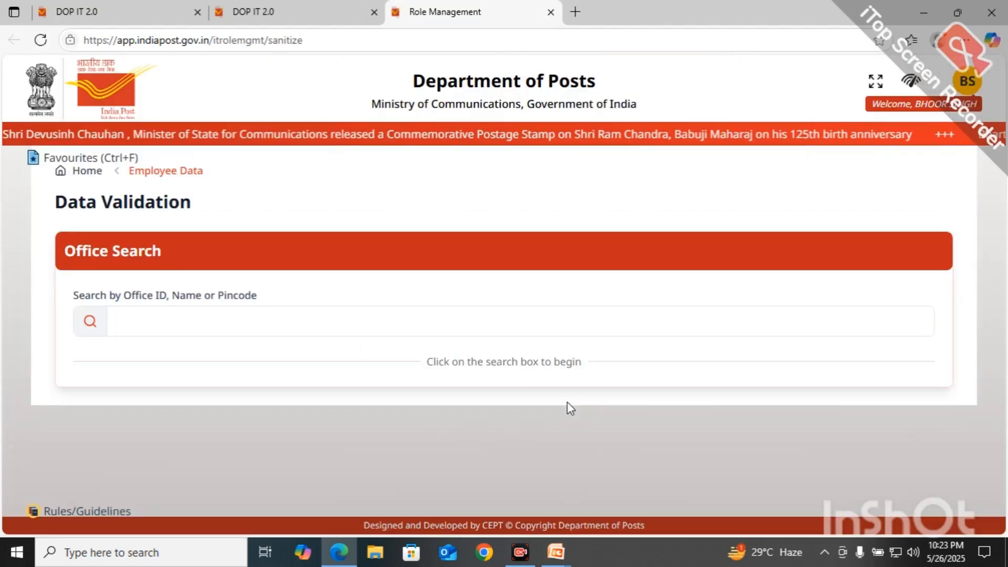
# Step: Search offices for 'garhmuk' and select Garhmukteshwar SO from the results
pyautogui.click(259, 349)
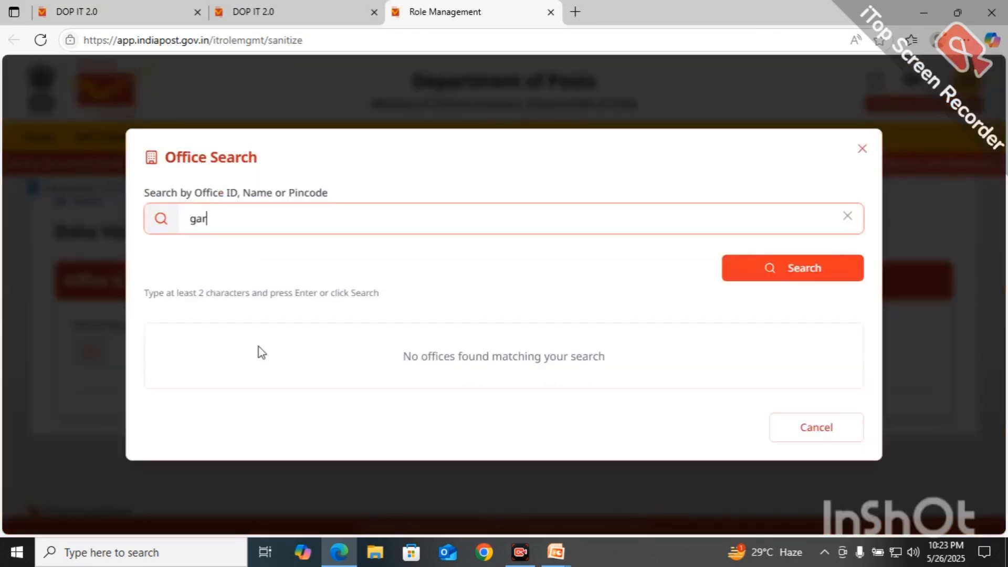
pyautogui.write('m')
pyautogui.click(804, 272)
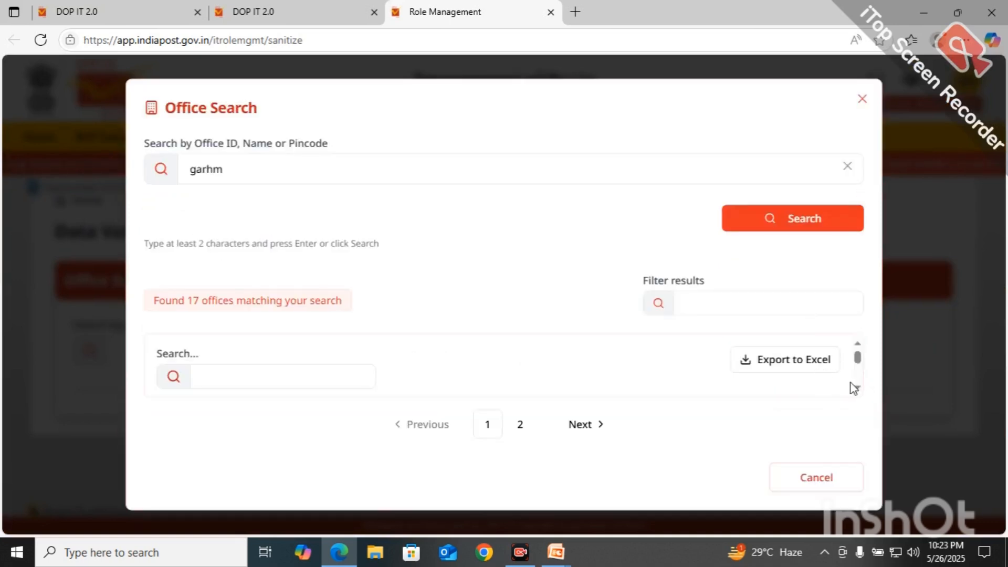
pyautogui.click(856, 387)
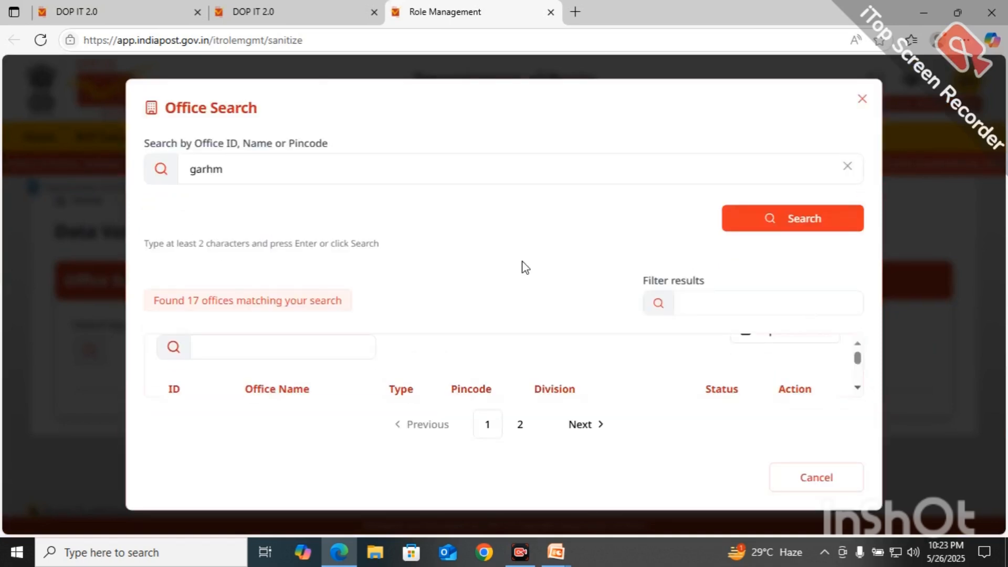
pyautogui.click(284, 173)
pyautogui.write('uk')
pyautogui.click(824, 224)
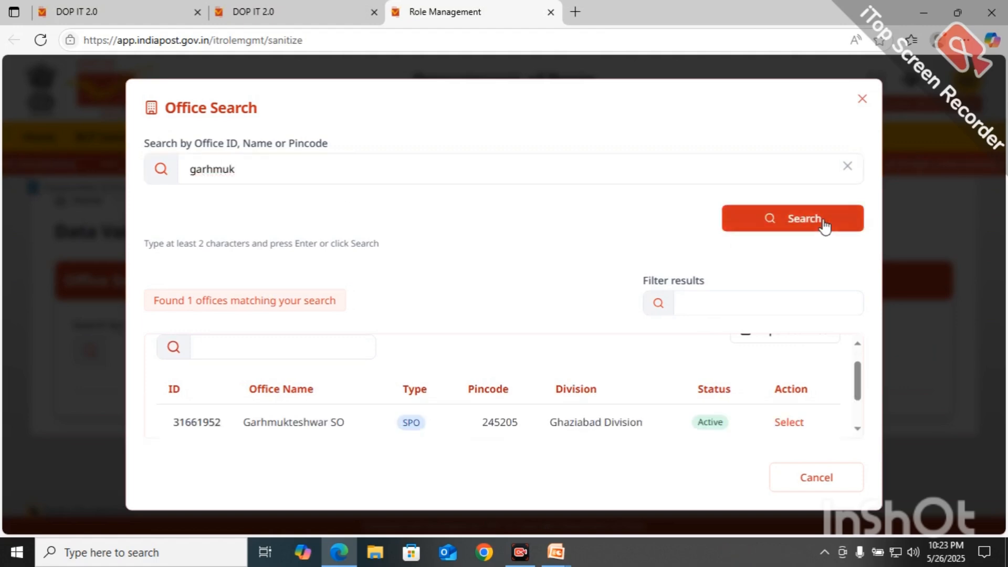
pyautogui.click(857, 429)
pyautogui.click(857, 429)
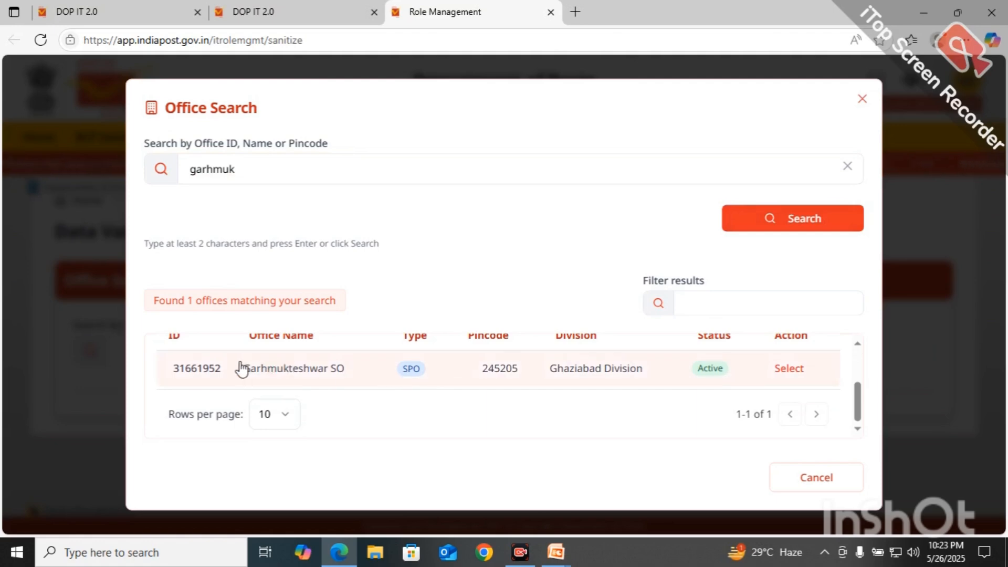
pyautogui.click(204, 373)
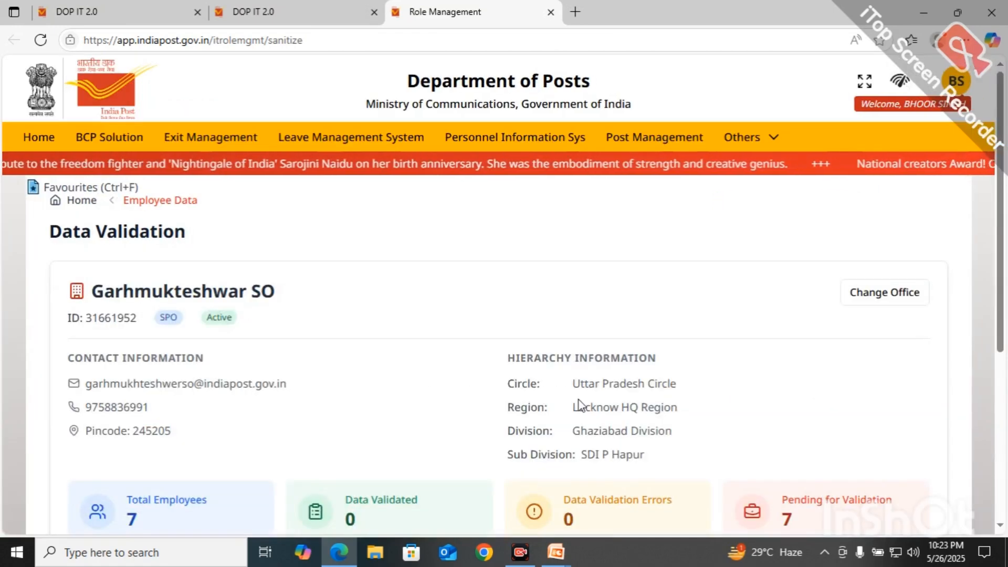
# Step: Scroll to Cadre Verification to confirm all 9 posts are Good, with 30605025 as PA LSG
pyautogui.scroll(-3, 875, 414)
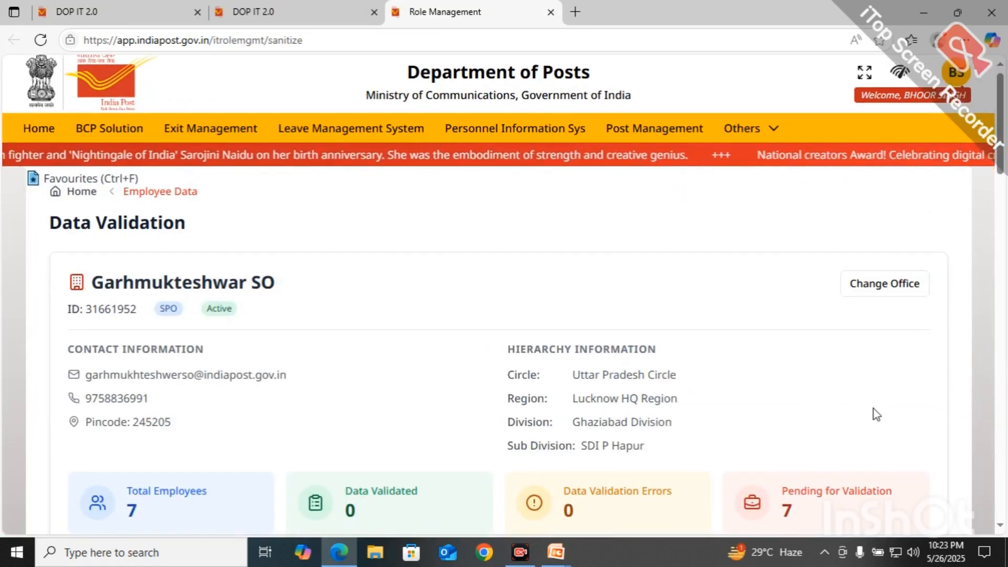
pyautogui.scroll(-7, 876, 414)
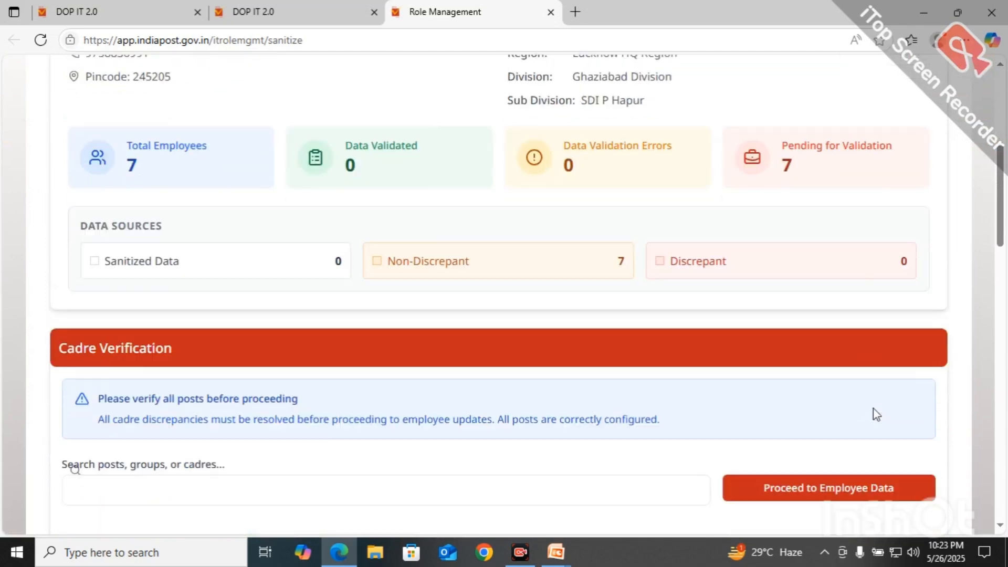
pyautogui.scroll(-5, 876, 414)
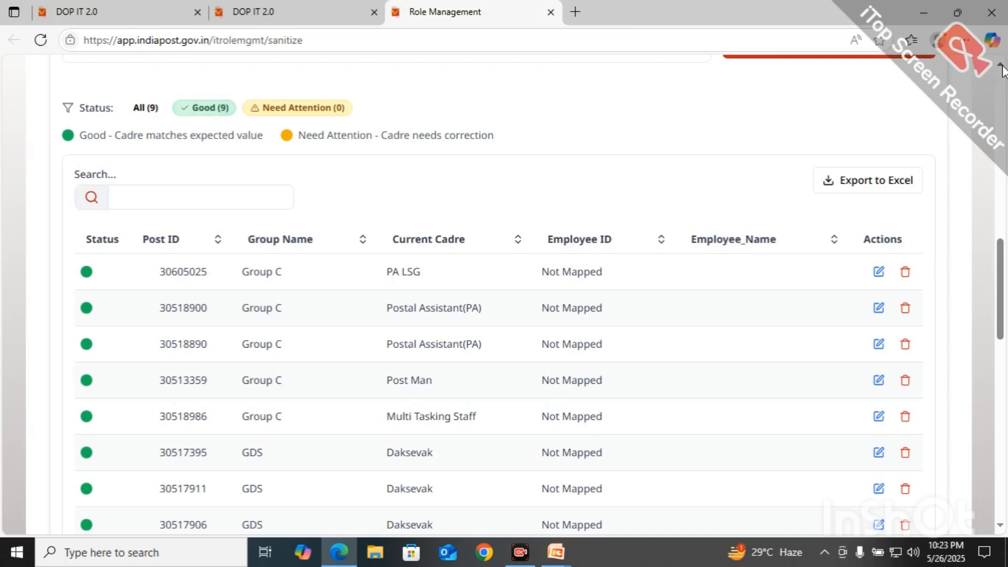
pyautogui.scroll(1, 851, 116)
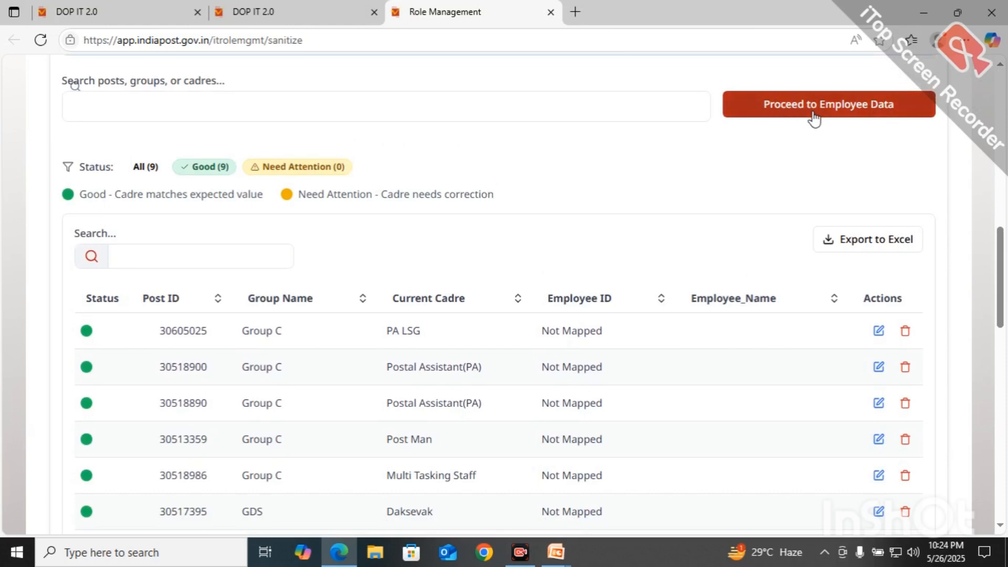
pyautogui.click(1002, 414)
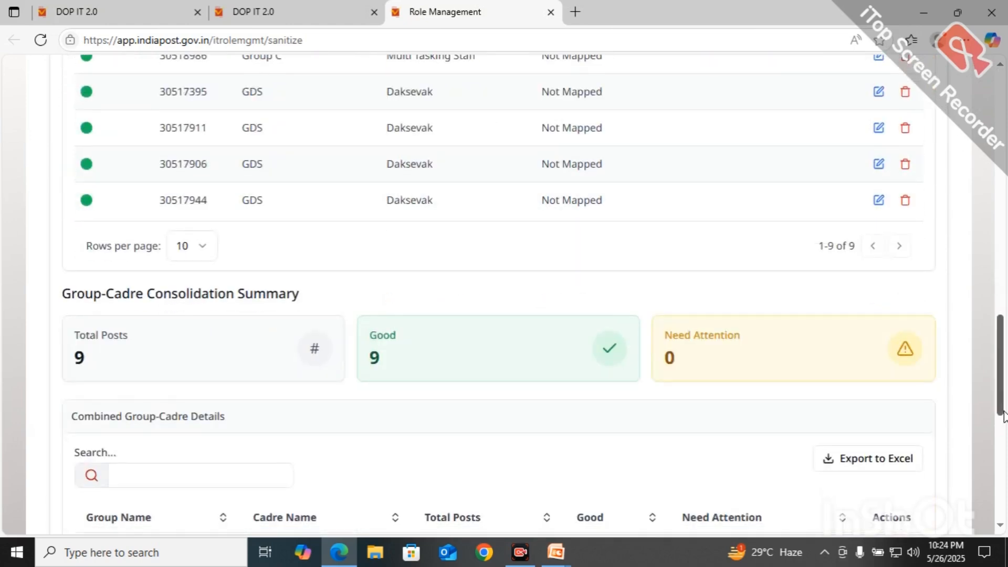
pyautogui.scroll(-8, 633, 268)
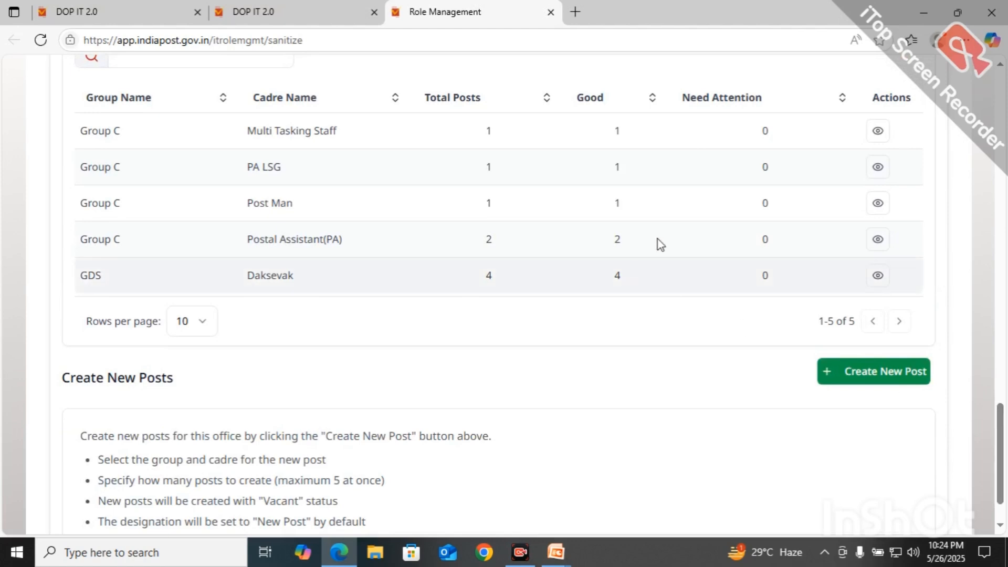
pyautogui.click(999, 64)
pyautogui.click(1000, 62)
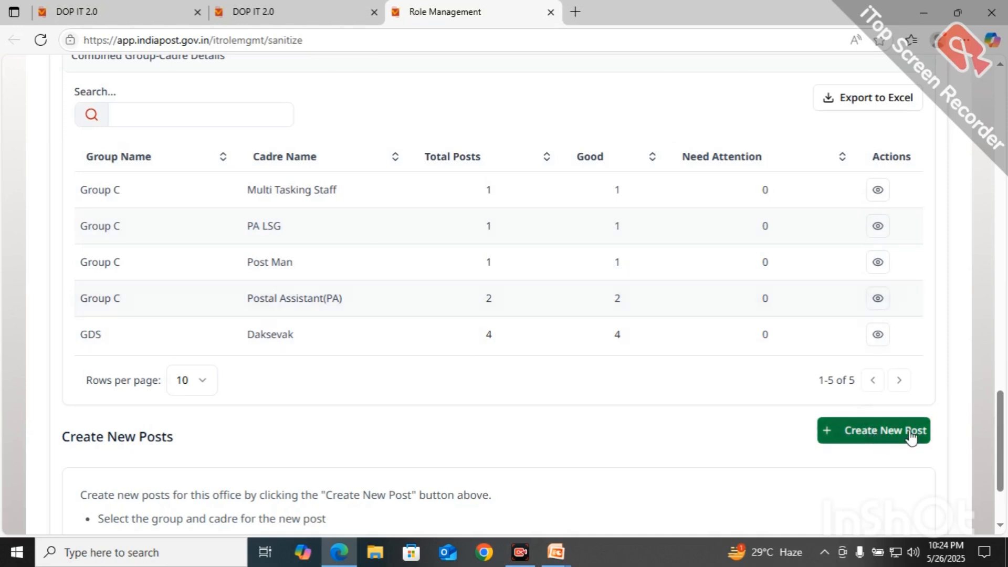
pyautogui.click(1000, 67)
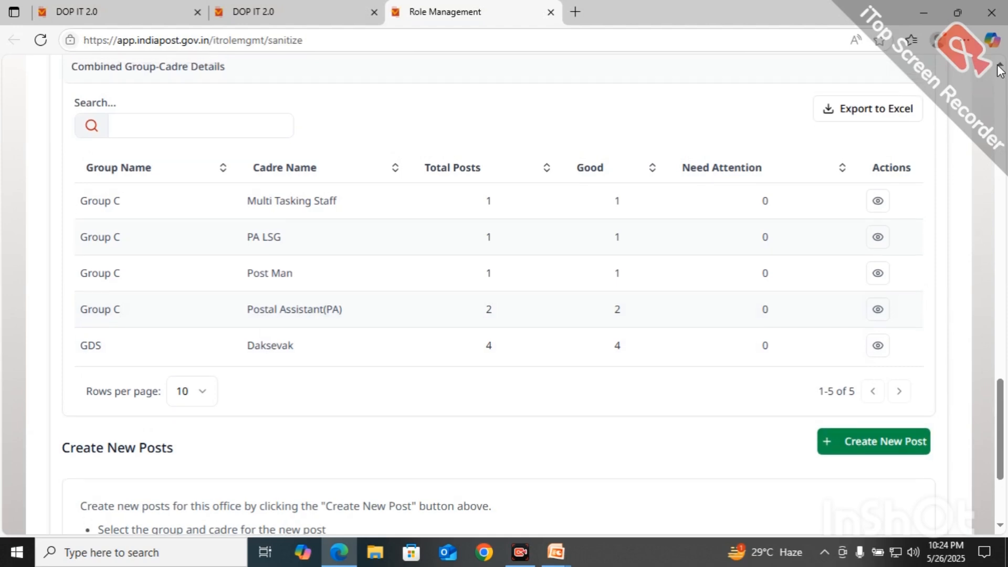
pyautogui.scroll(7, 1000, 67)
pyautogui.scroll(4, 1000, 67)
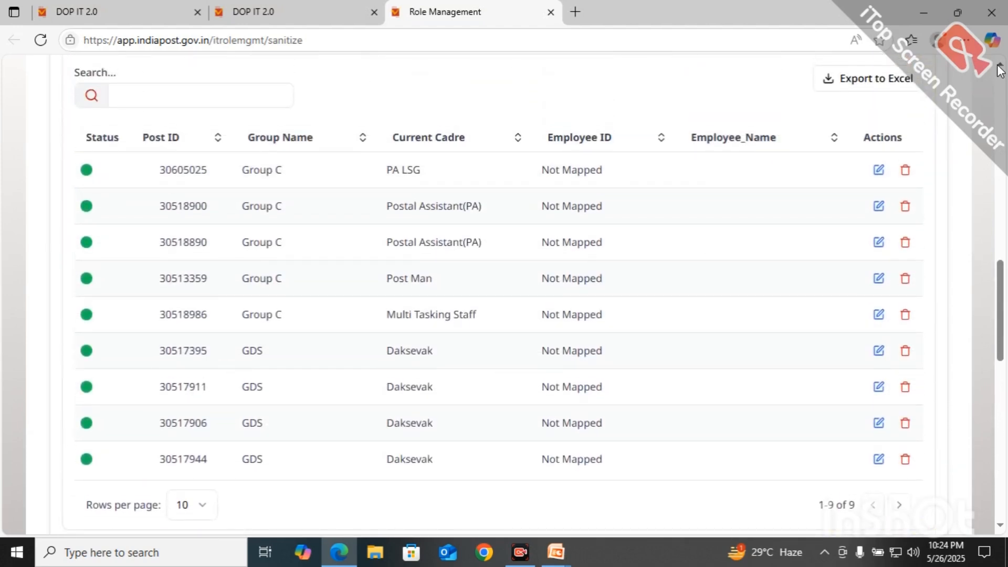
pyautogui.scroll(3, 1000, 67)
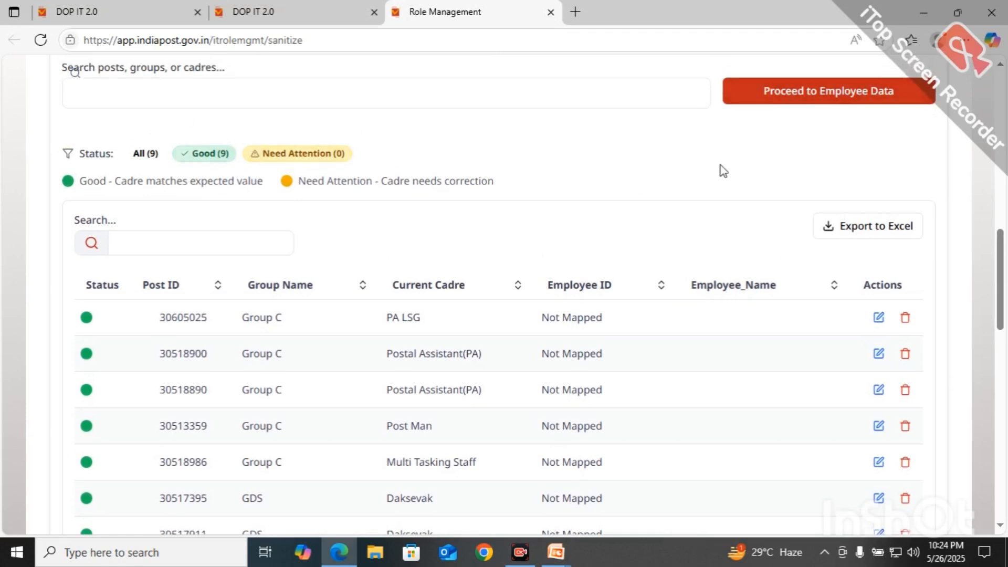
pyautogui.scroll(1, 533, 295)
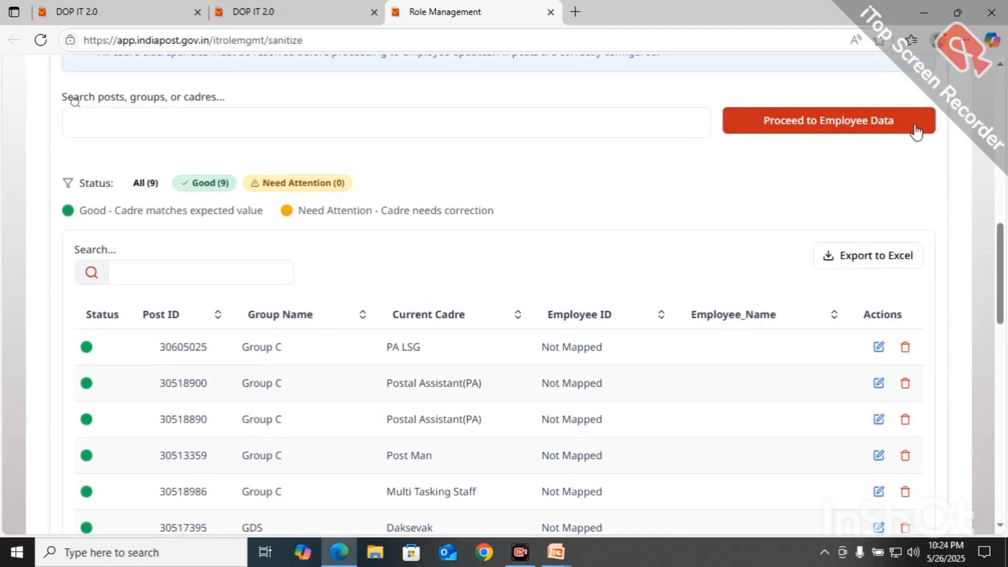
# Step: Move to the Employee Data stage and review 7 employees and posts: 9 total, 7 filled, 2 vacant
pyautogui.click(845, 131)
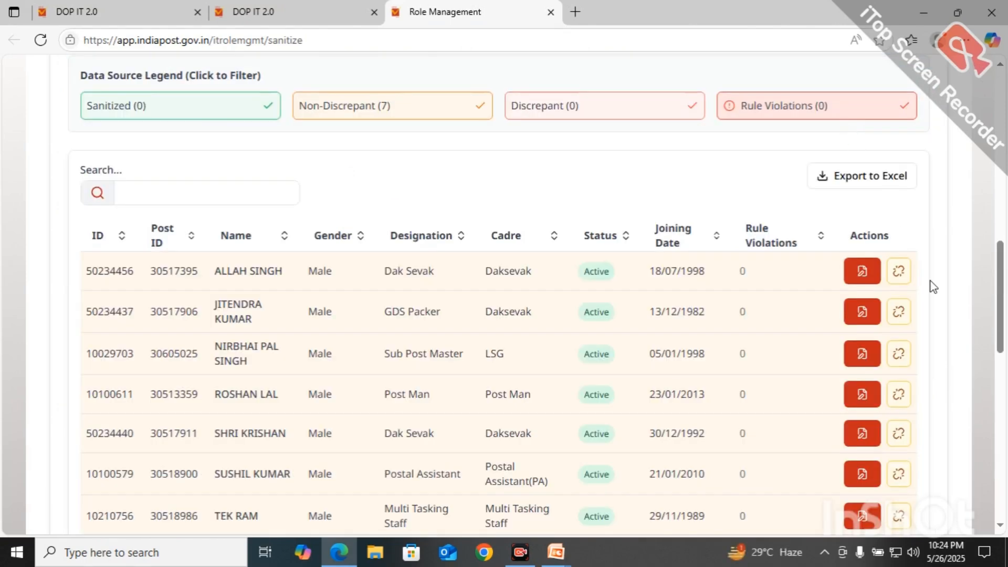
pyautogui.click(1004, 403)
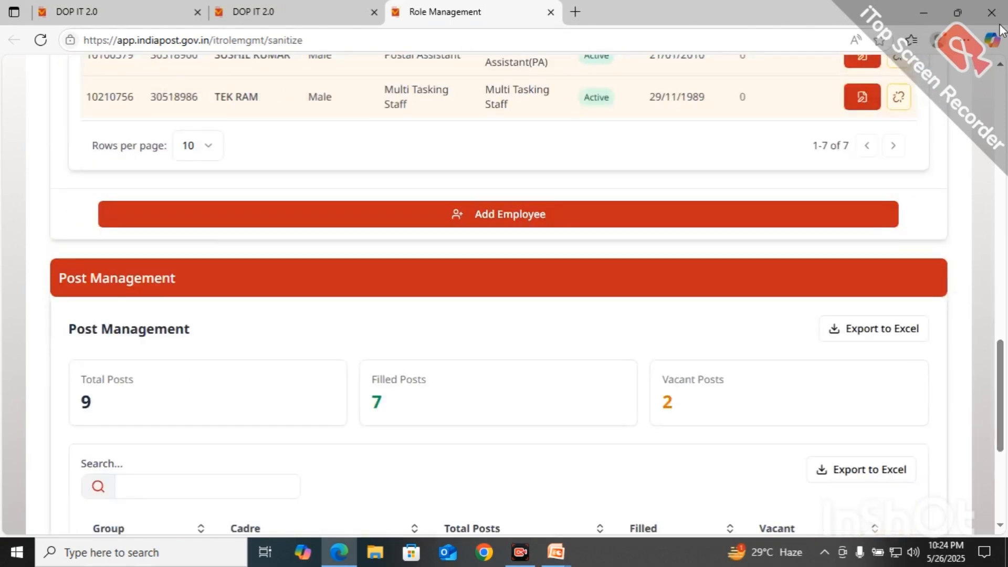
pyautogui.scroll(5, 1002, 64)
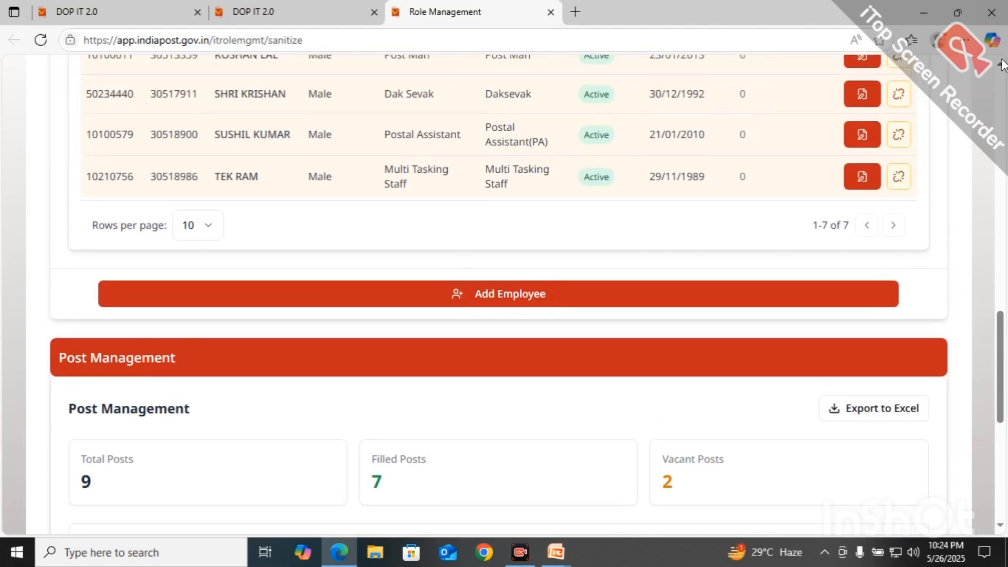
pyautogui.scroll(2, 1002, 65)
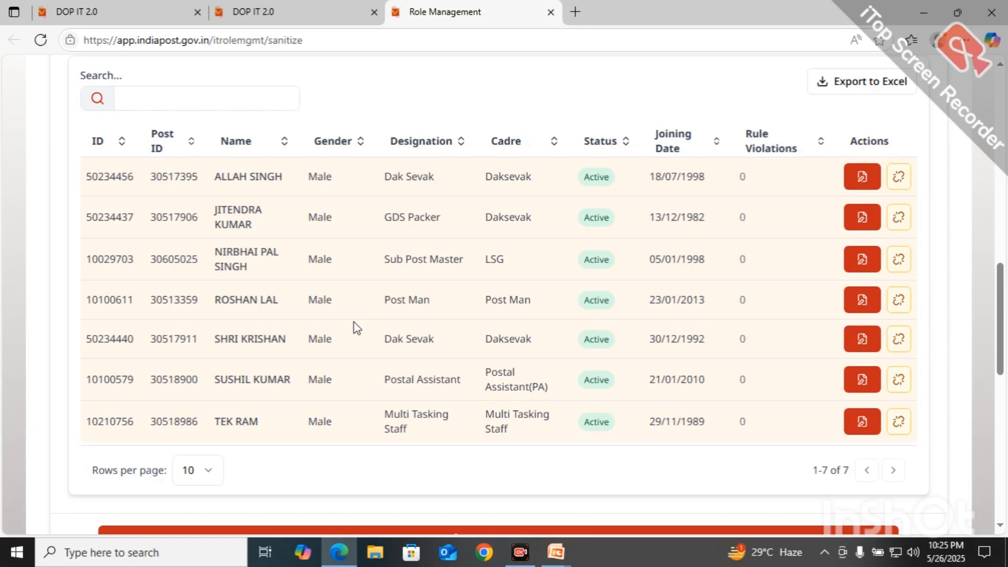
pyautogui.click(1001, 477)
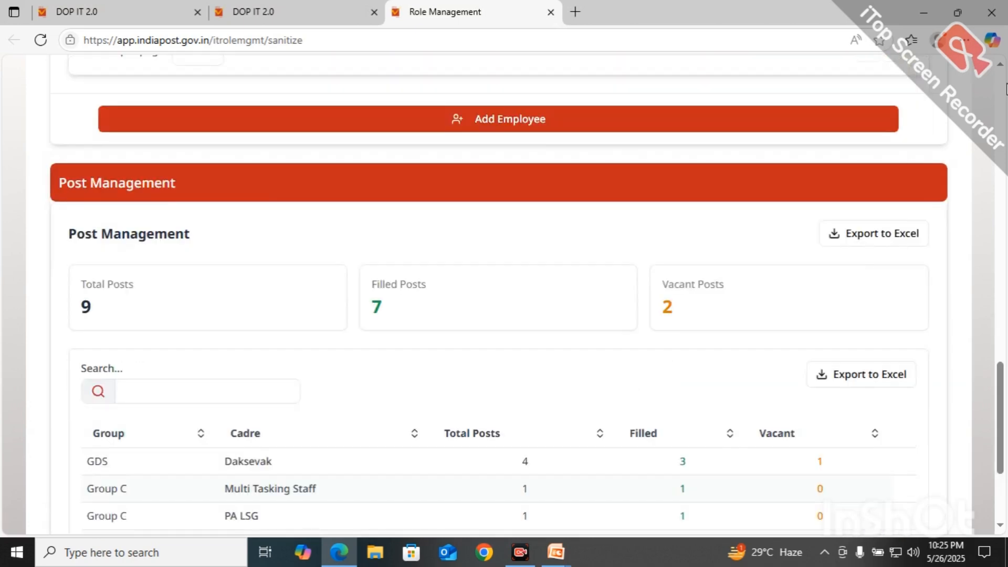
pyautogui.click(999, 64)
pyautogui.click(999, 64)
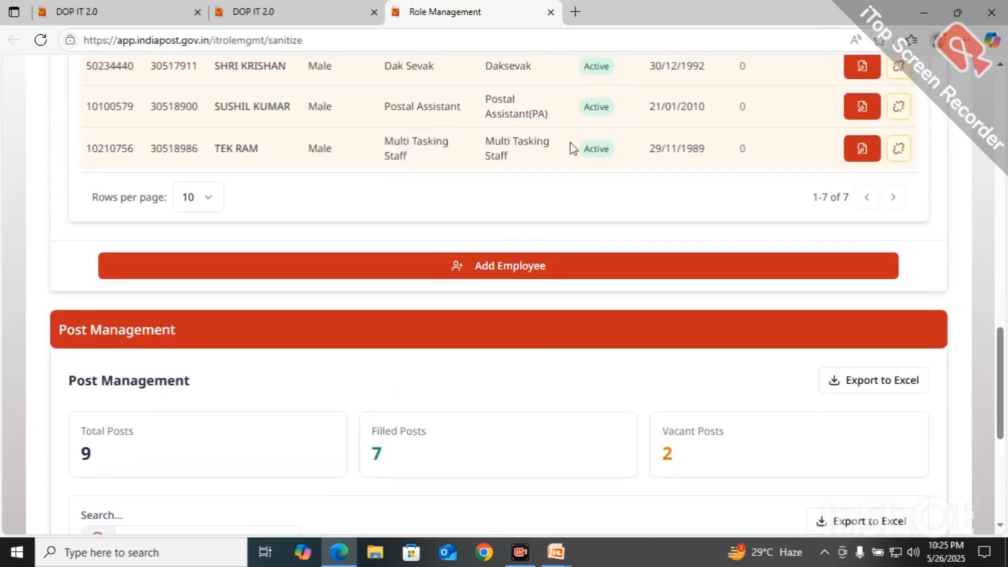
# Step: Add a new employee by entering their 8-digit employee ID, correcting a mistyped digit
pyautogui.click(502, 267)
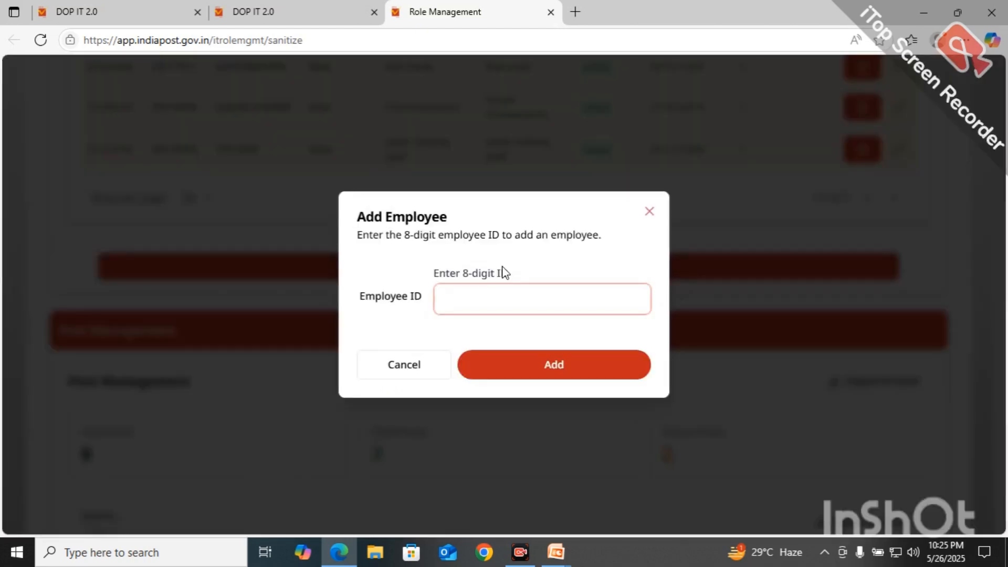
pyautogui.write('1')
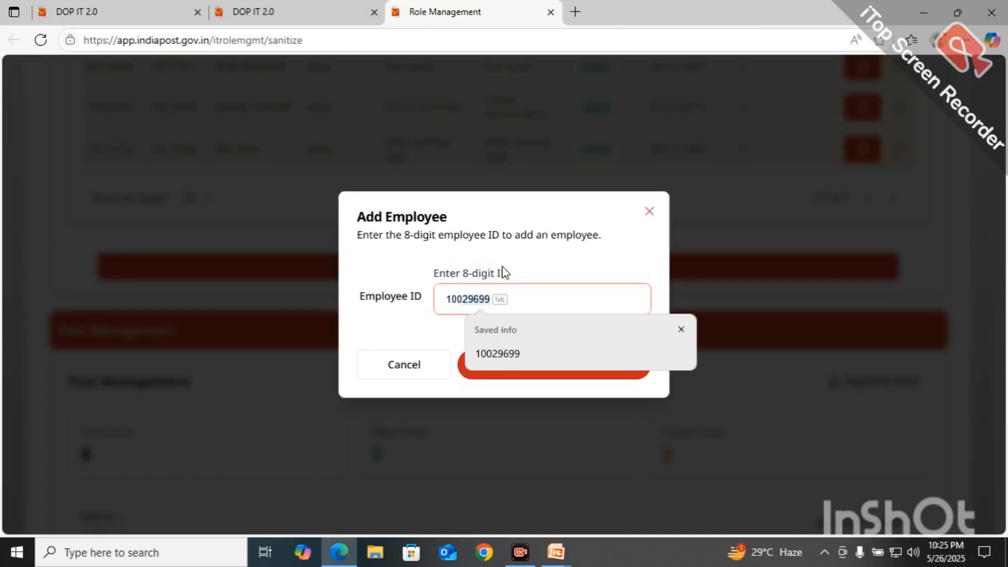
pyautogui.write('0002970')
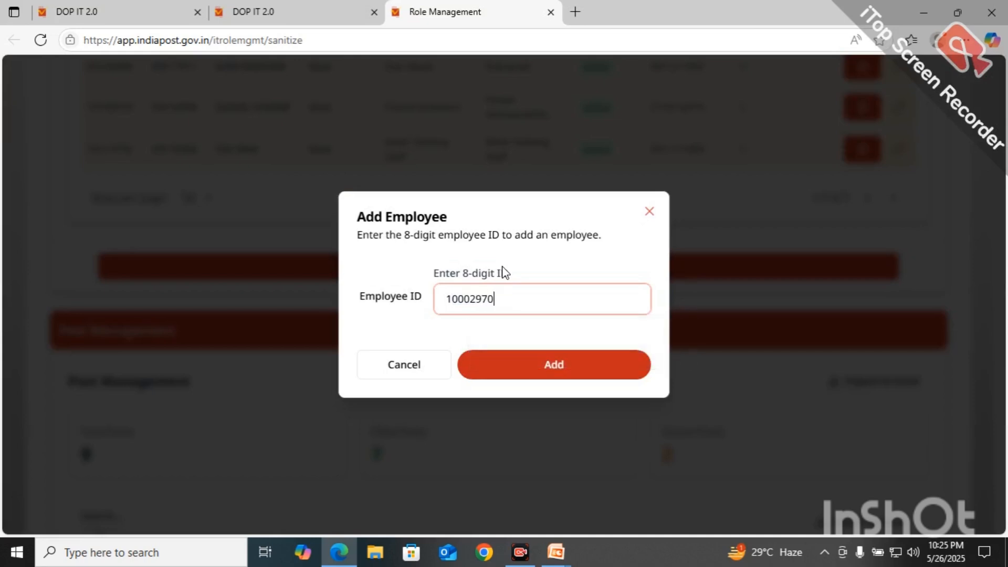
pyautogui.press('BackSpace')
pyautogui.press('BackSpace')
pyautogui.press('BackSpace')
pyautogui.press('BackSpace')
pyautogui.press('BackSpace')
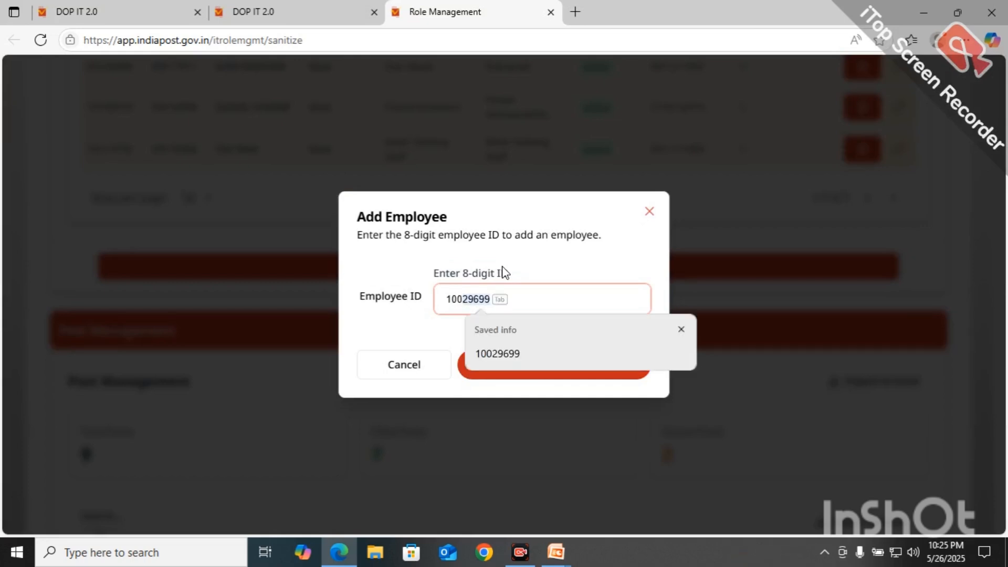
pyautogui.write('29700')
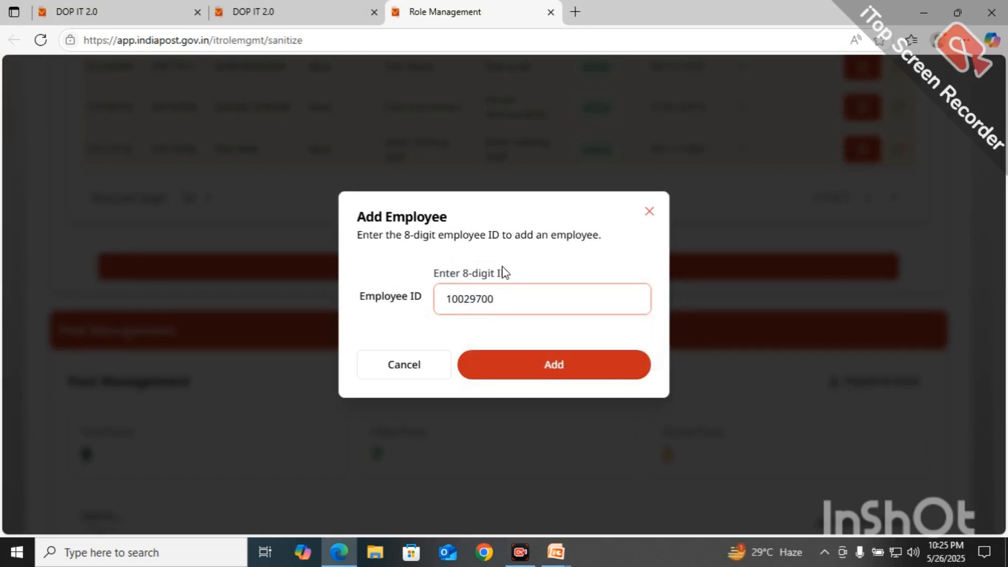
pyautogui.press('Return')
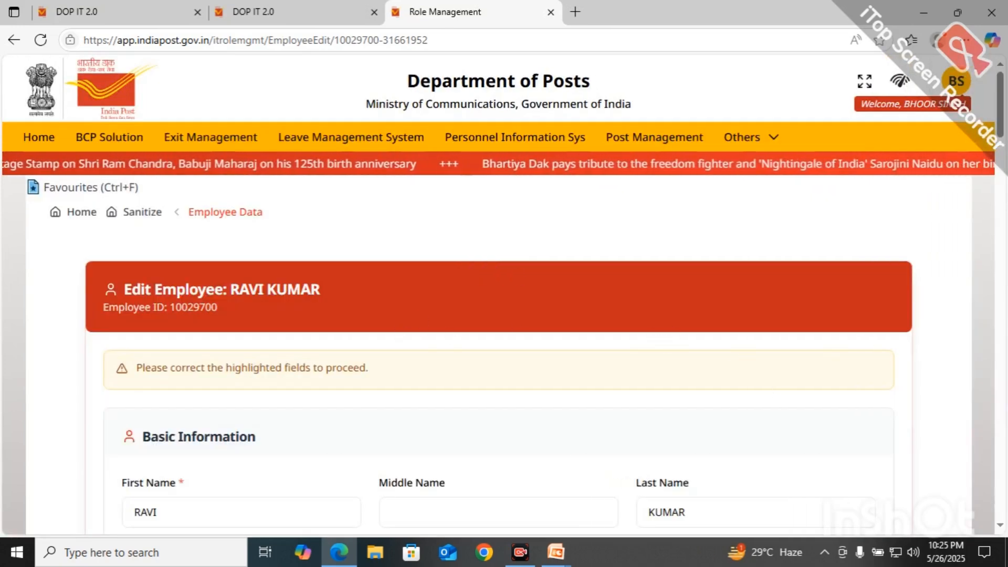
# Step: Look up vacant posts filtered to Group C and Postal Assistant(PA) cadre, then close the selection
pyautogui.scroll(-10, 1004, 418)
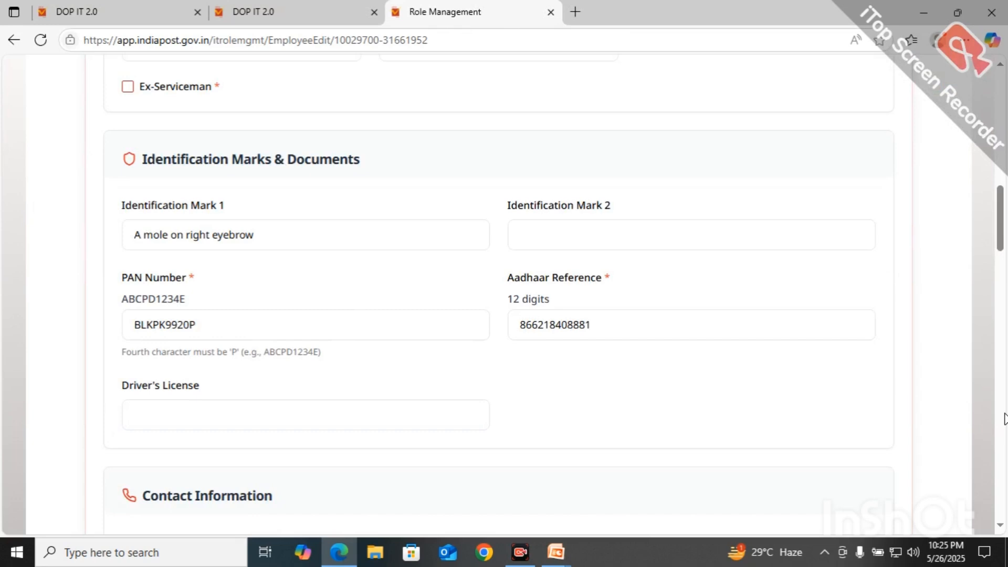
pyautogui.scroll(-10, 711, 524)
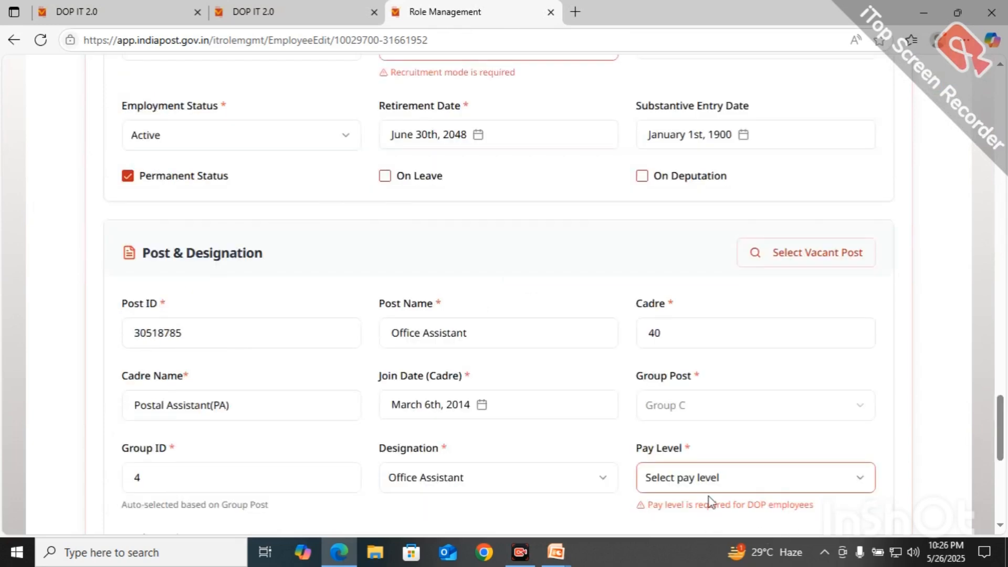
pyautogui.click(826, 259)
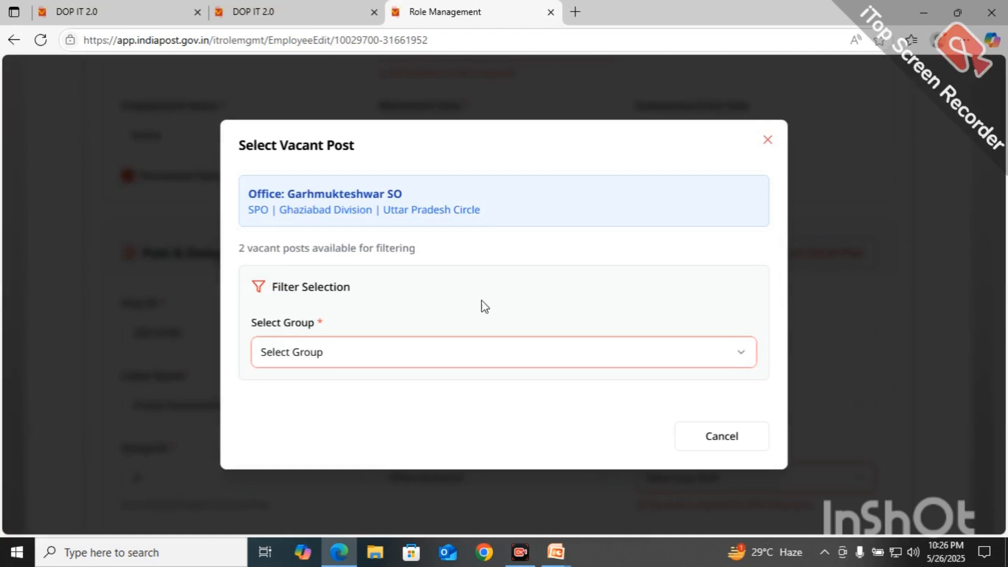
pyautogui.click(483, 351)
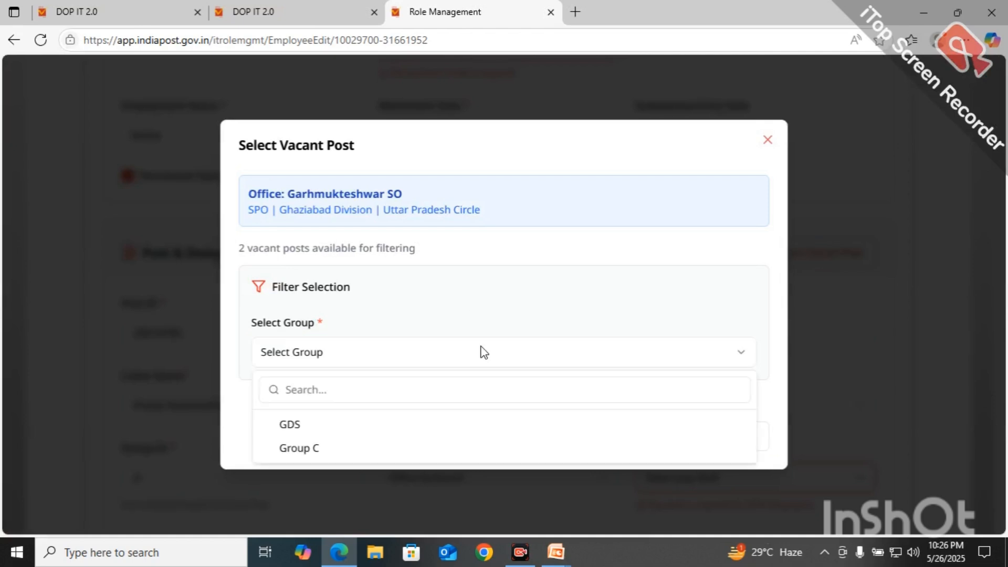
pyautogui.click(332, 449)
pyautogui.click(361, 389)
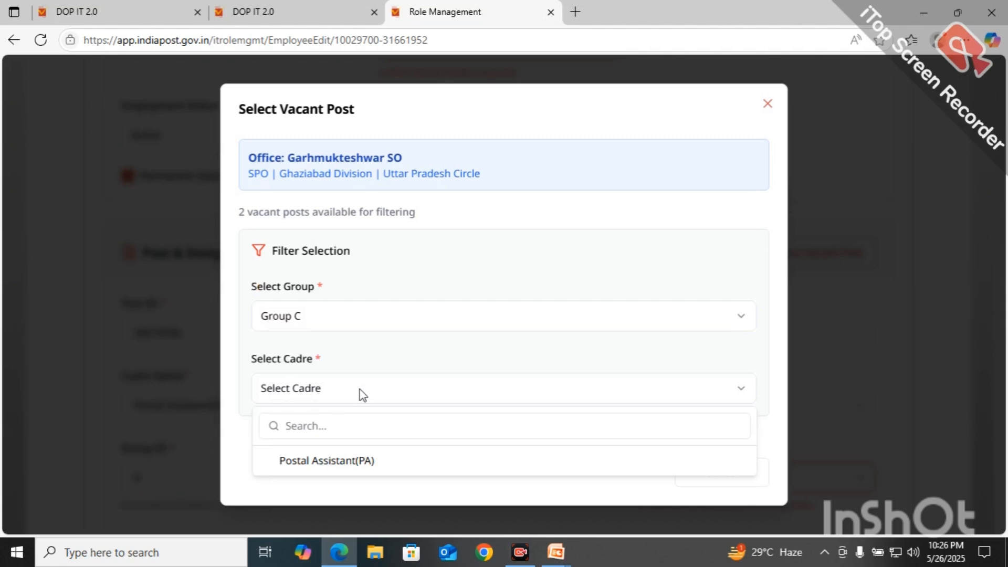
pyautogui.click(342, 462)
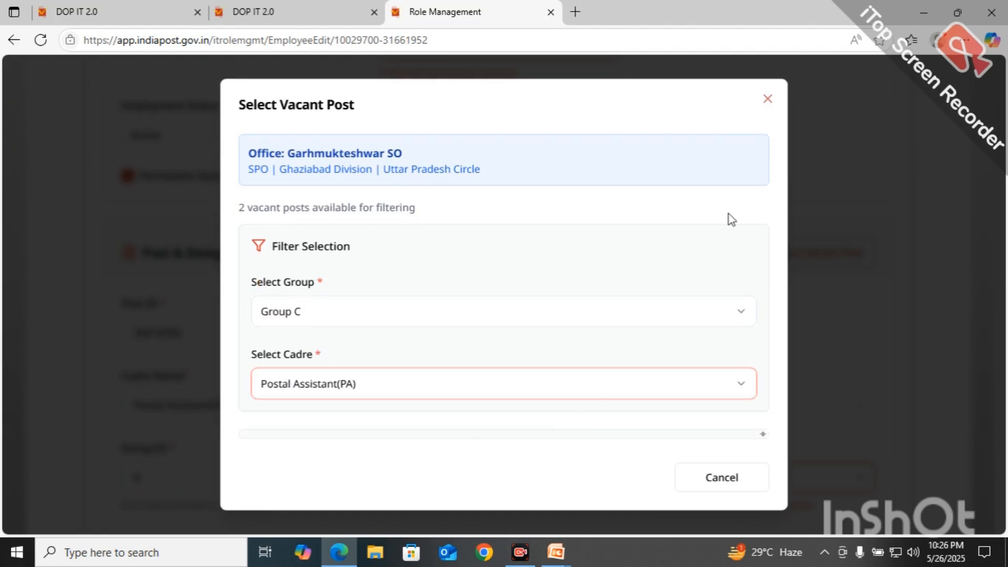
pyautogui.click(766, 99)
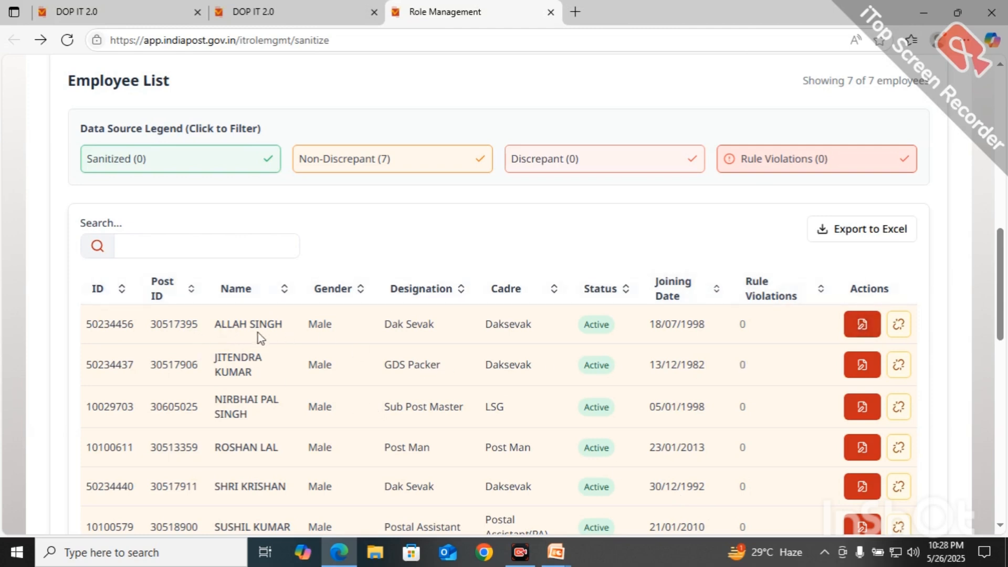
# Step: Open the first employee's record and scroll through flags: invalid PAN, mobile, PIN, missing GDS slab
pyautogui.click(862, 324)
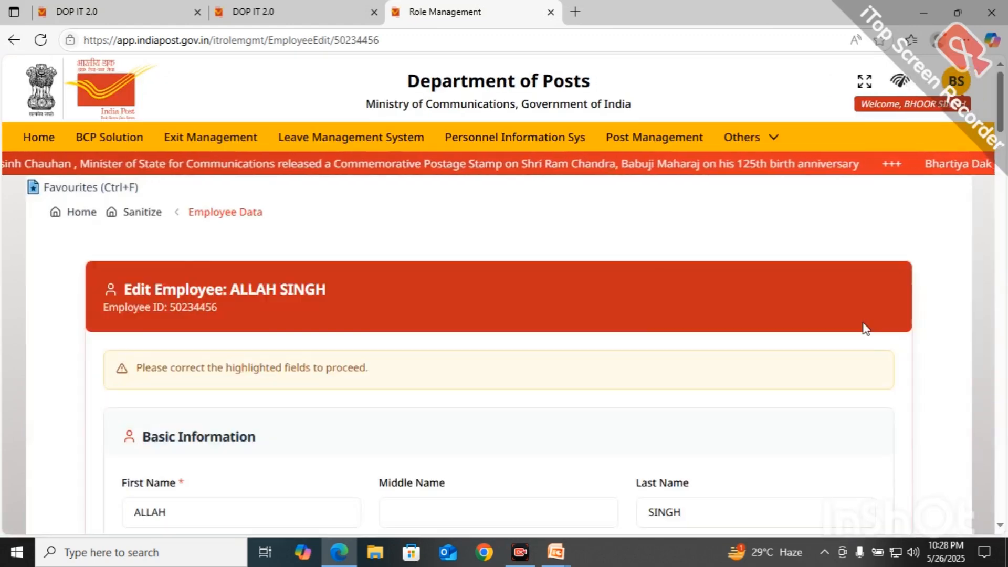
pyautogui.scroll(-5, 865, 329)
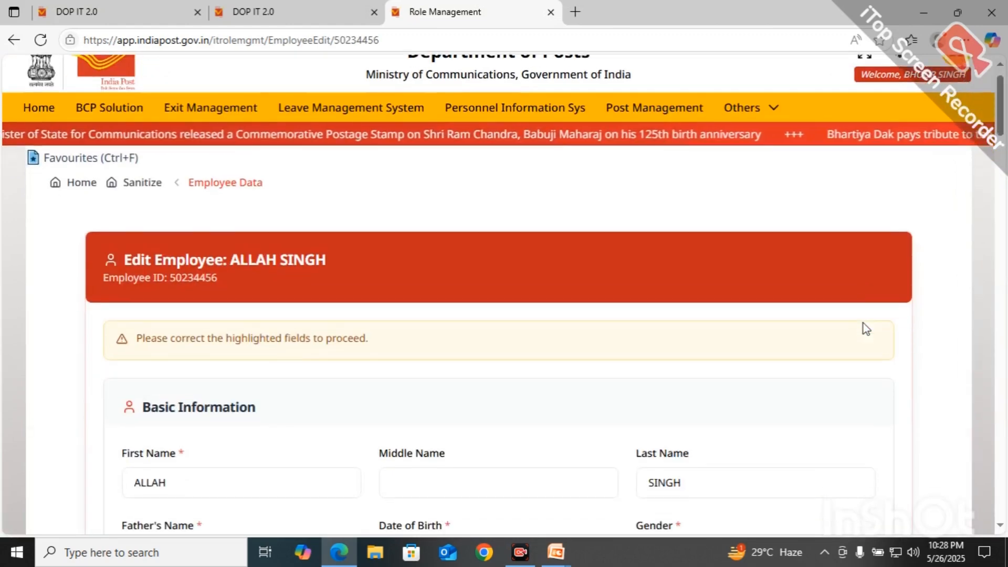
pyautogui.scroll(-2, 865, 328)
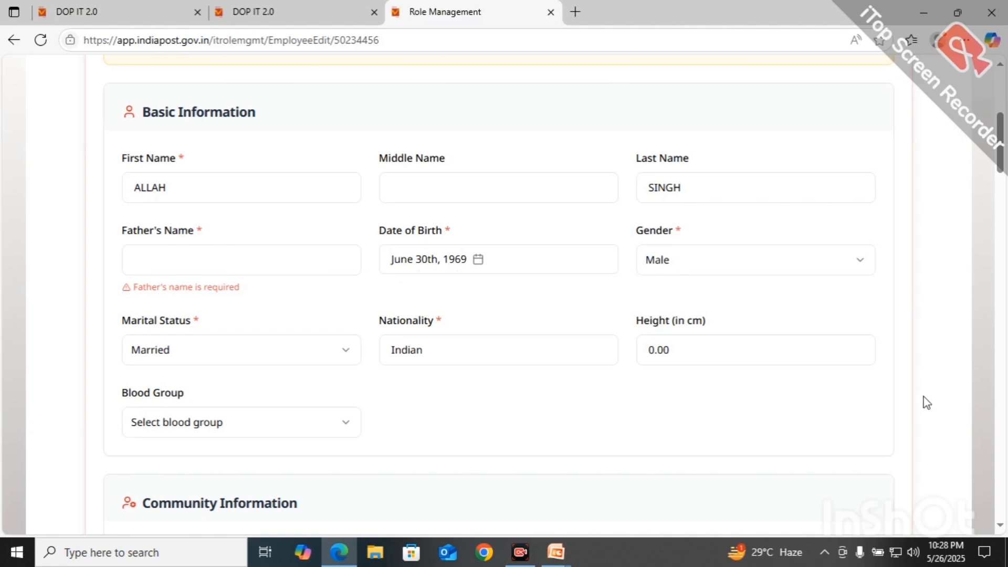
pyautogui.scroll(-8, 1004, 419)
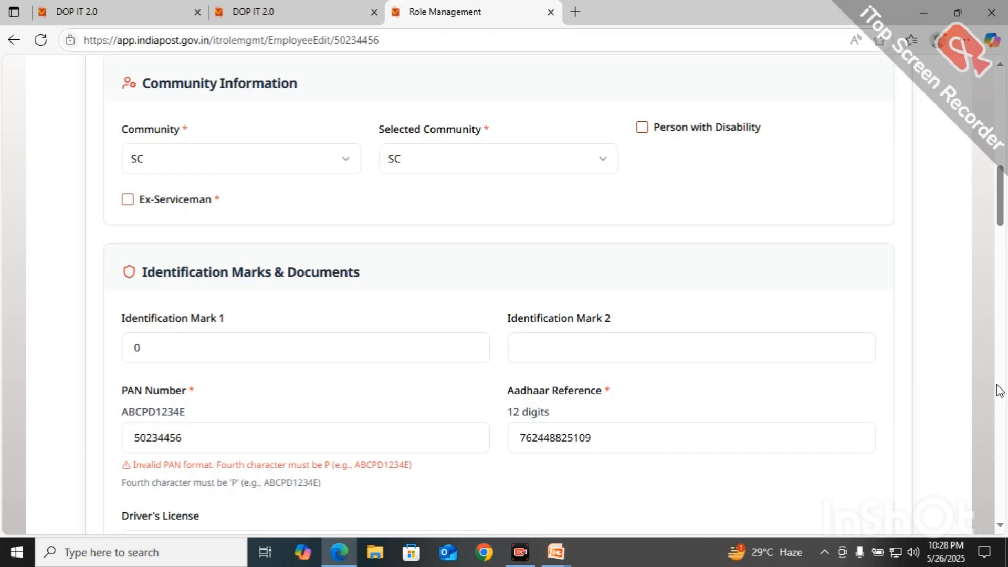
pyautogui.scroll(-8, 999, 391)
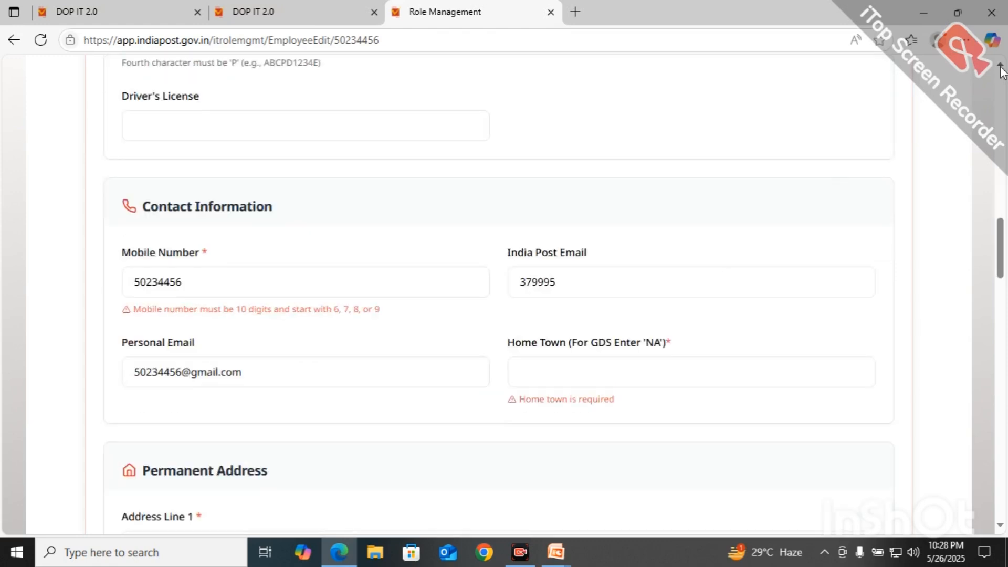
pyautogui.scroll(4, 1002, 71)
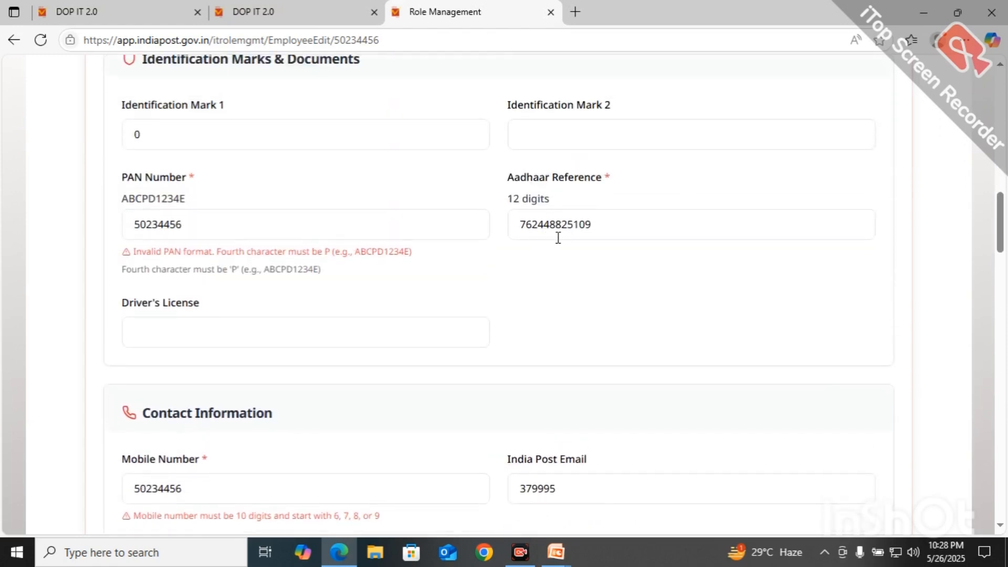
pyautogui.scroll(-1, 868, 389)
pyautogui.scroll(-16, 867, 389)
pyautogui.scroll(-16, 869, 388)
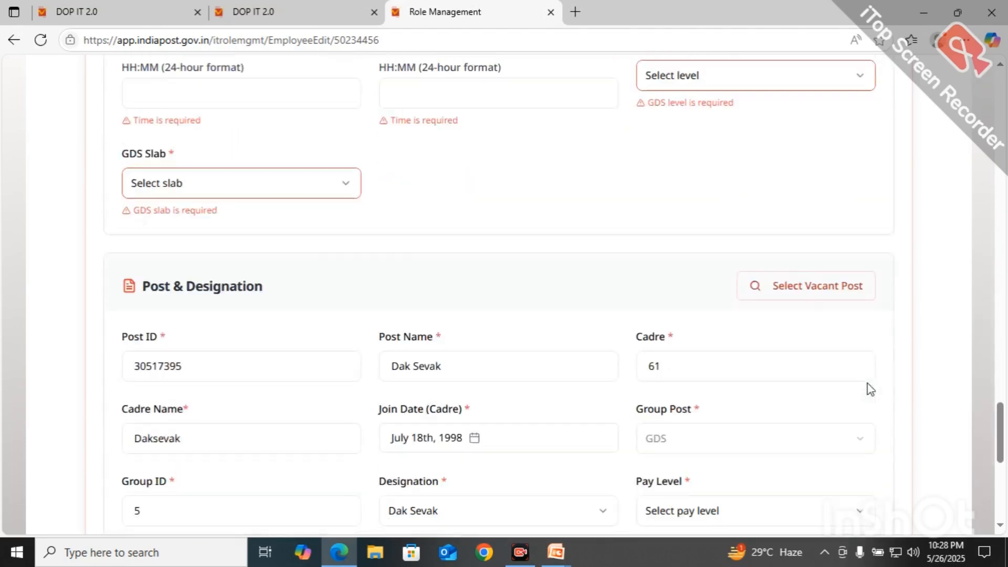
pyautogui.scroll(-1, 870, 388)
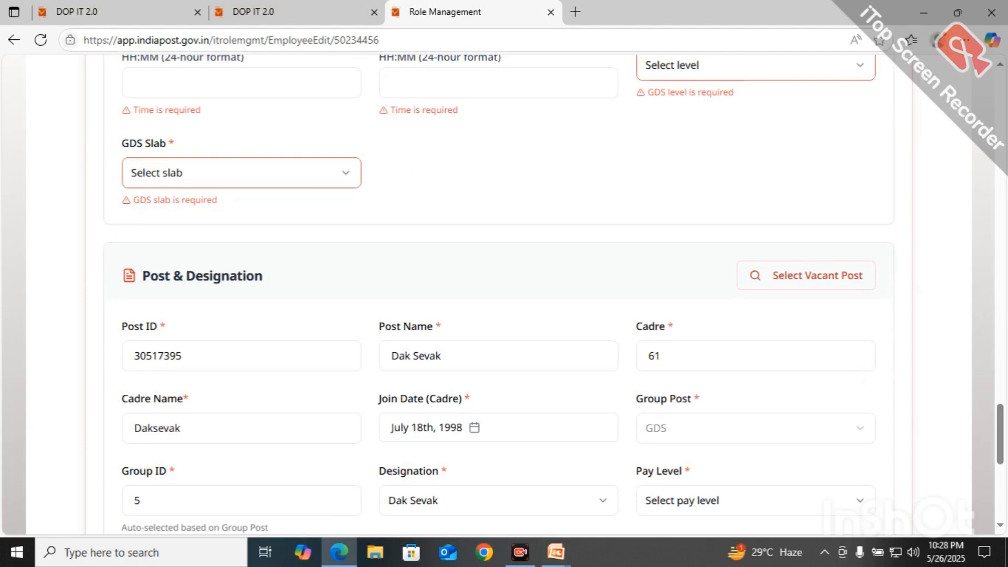
pyautogui.scroll(-8, 889, 389)
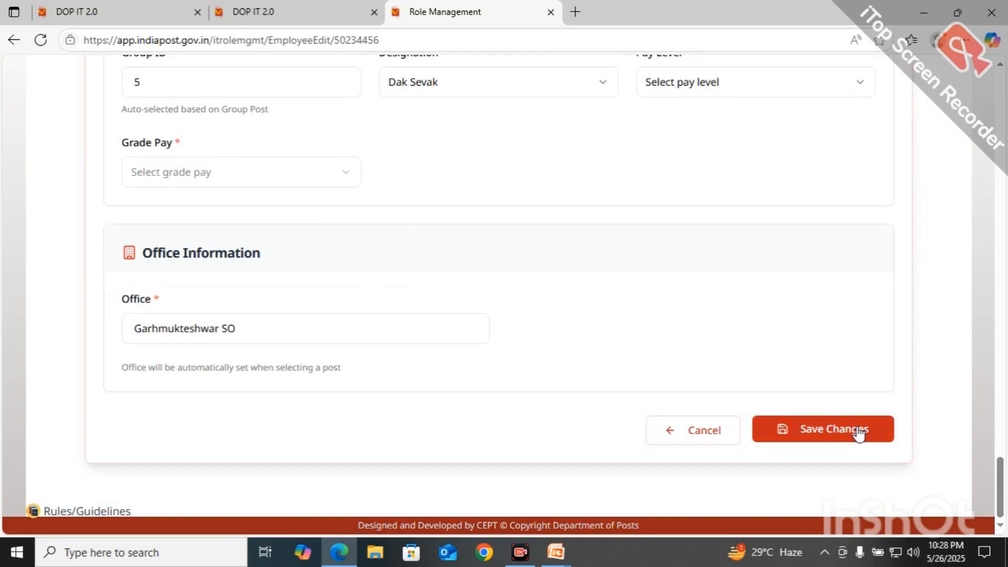